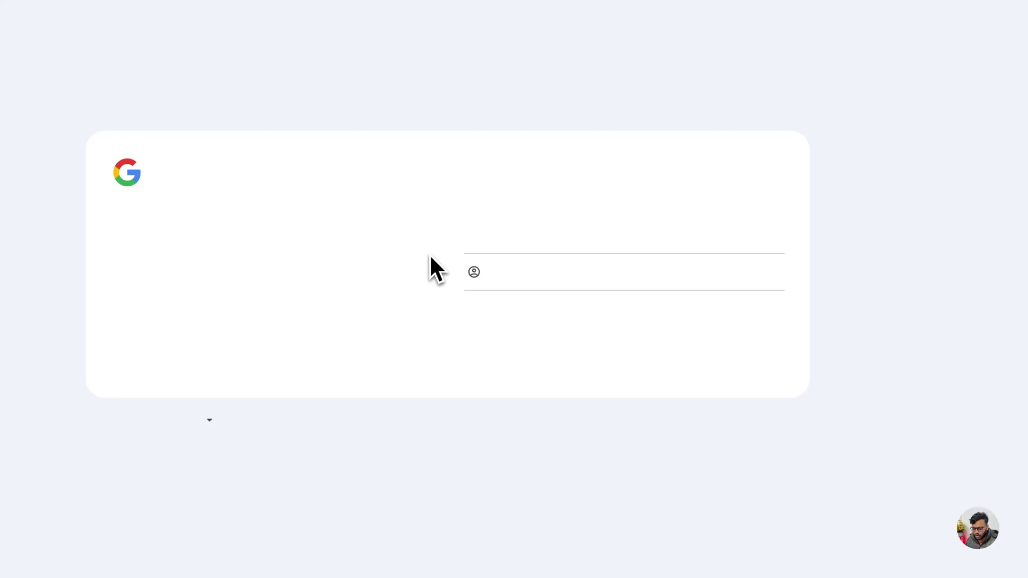
# Sign in to the Google account with its password, get past the recovery information page and decline the account suggestions
pyautogui.click(543, 236)
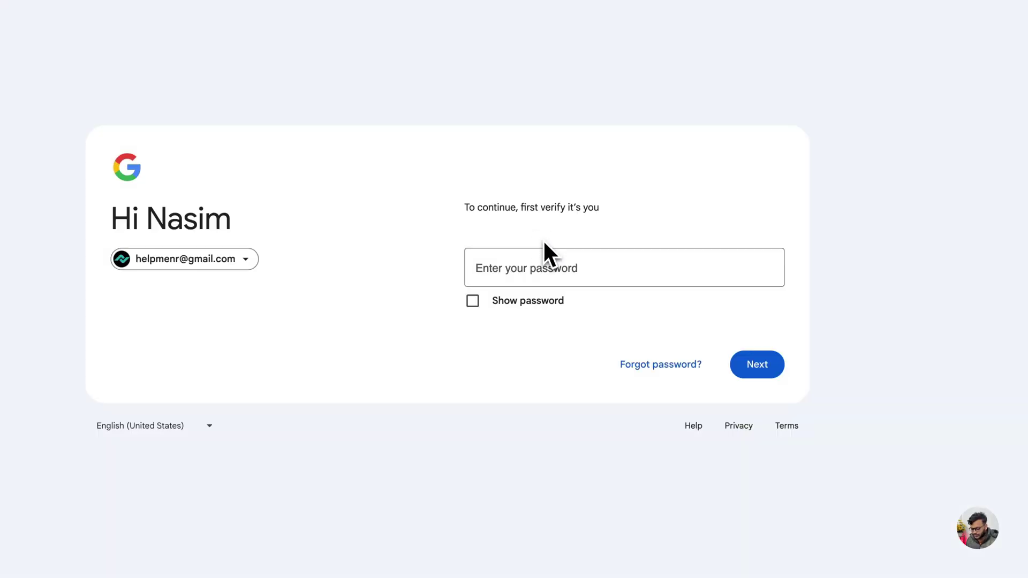
pyautogui.click(536, 265)
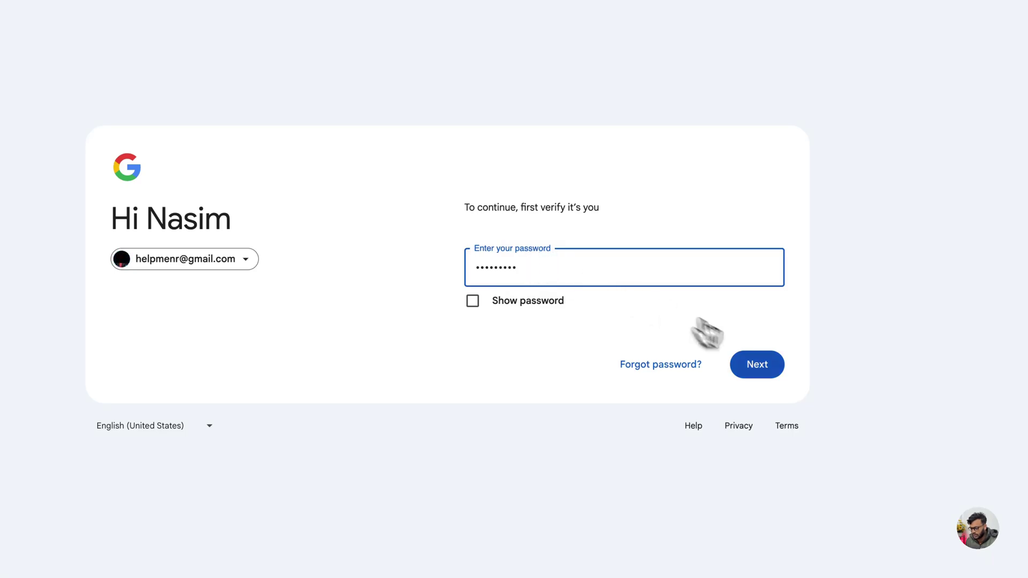
pyautogui.click(760, 368)
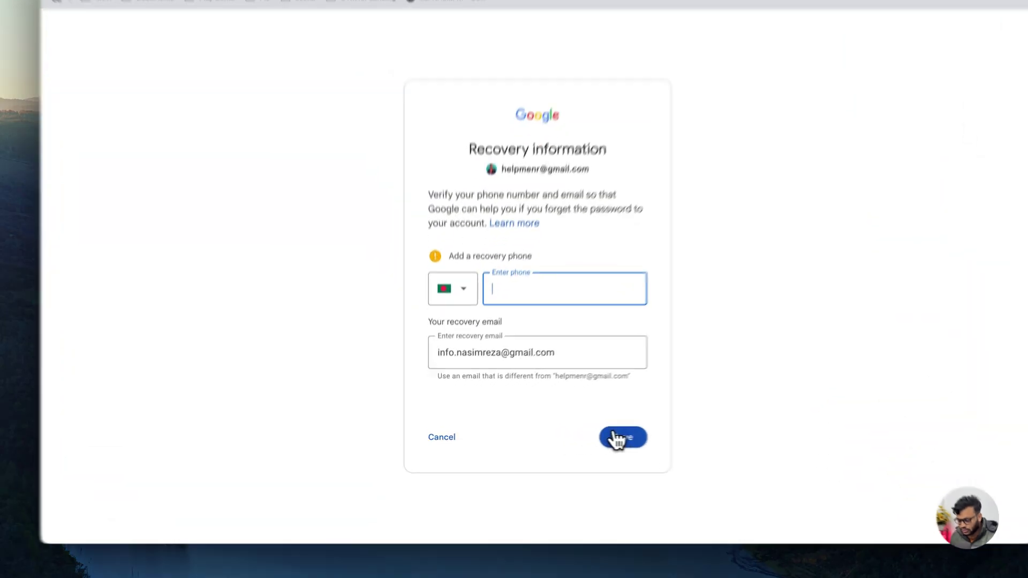
pyautogui.click(573, 436)
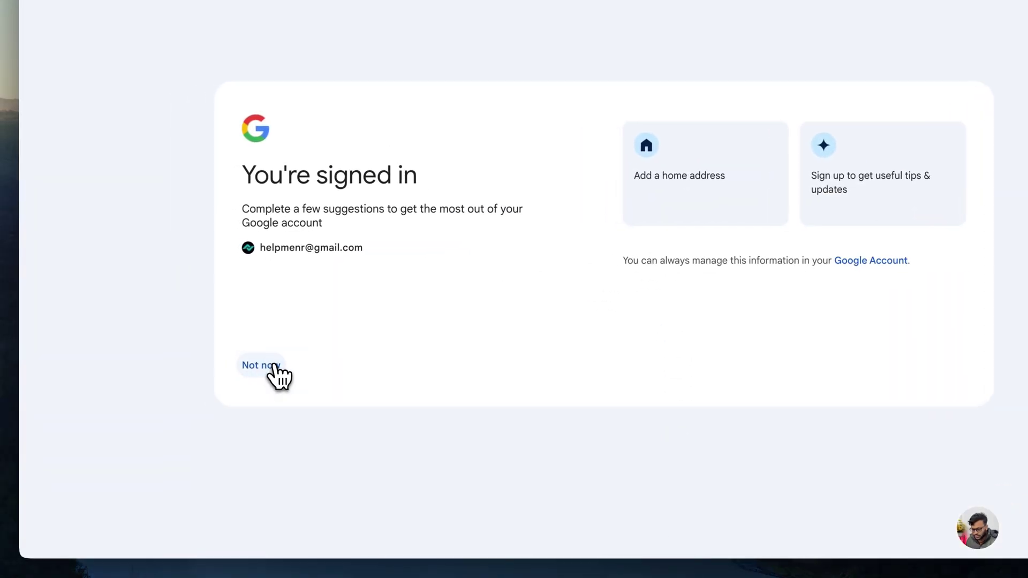
pyautogui.click(275, 368)
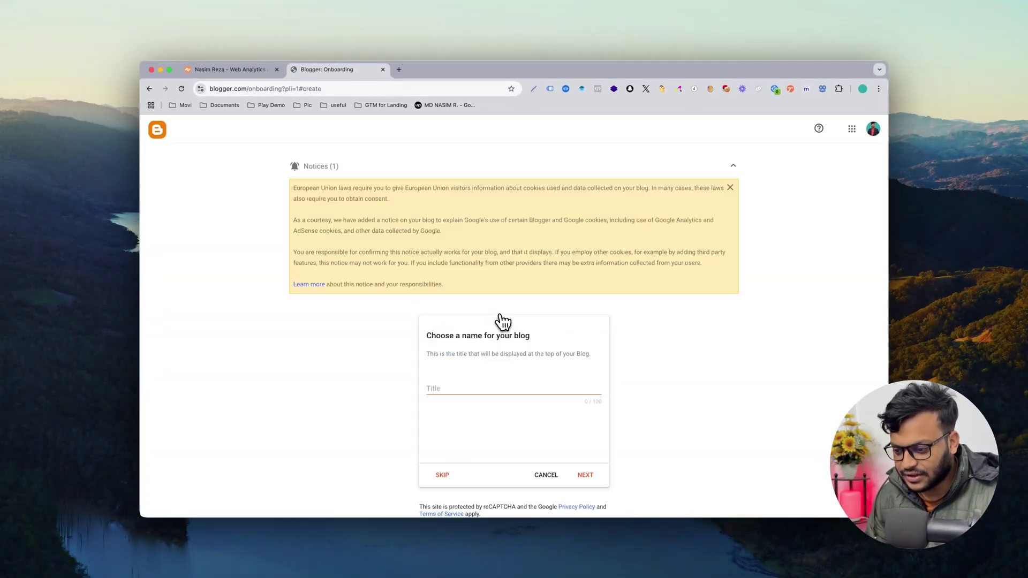
# Title the new blog myshoptx and give it the address myshoptx.blogspot.com
pyautogui.scroll(-2, 524, 319)
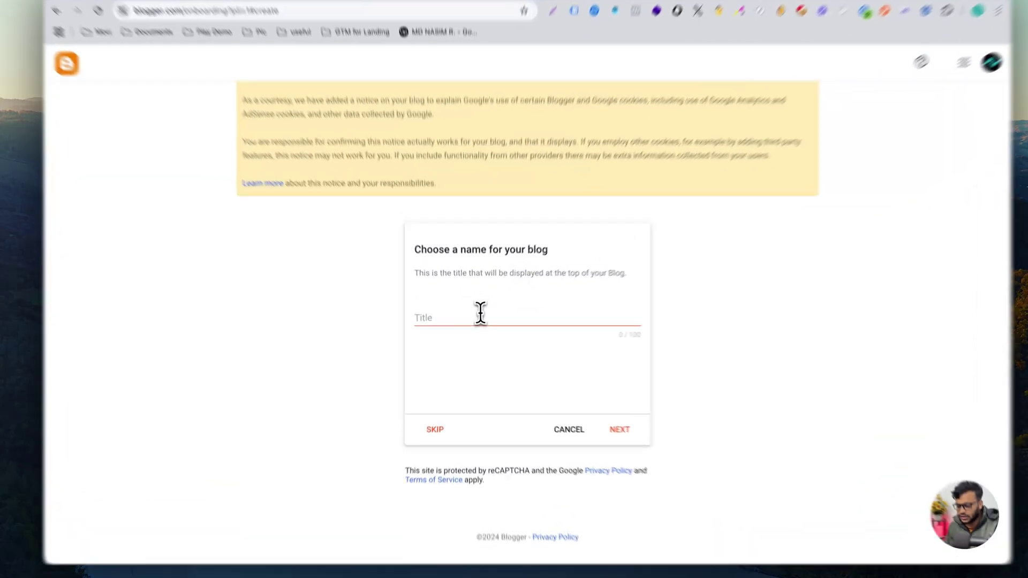
pyautogui.click(478, 324)
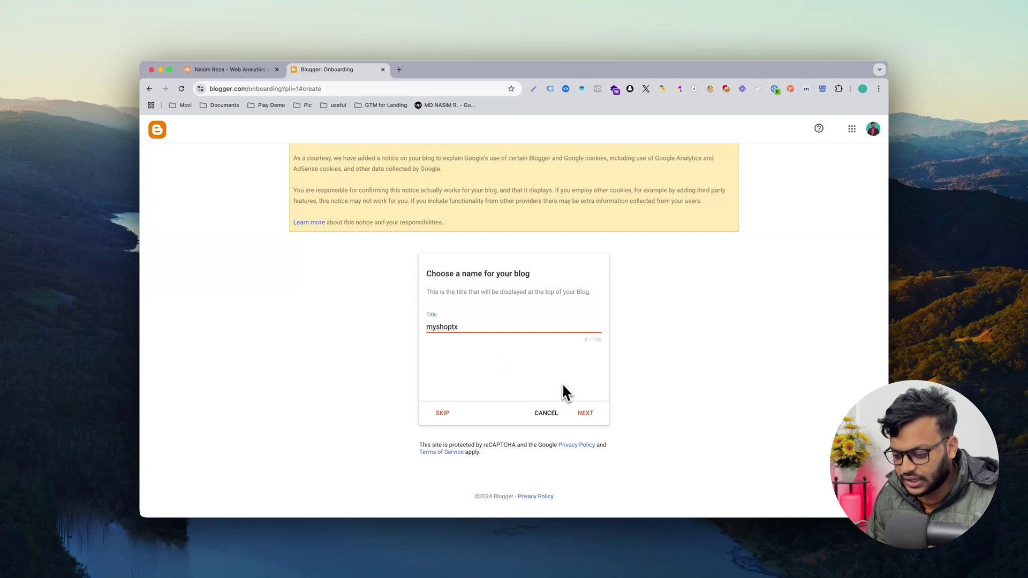
pyautogui.click(588, 414)
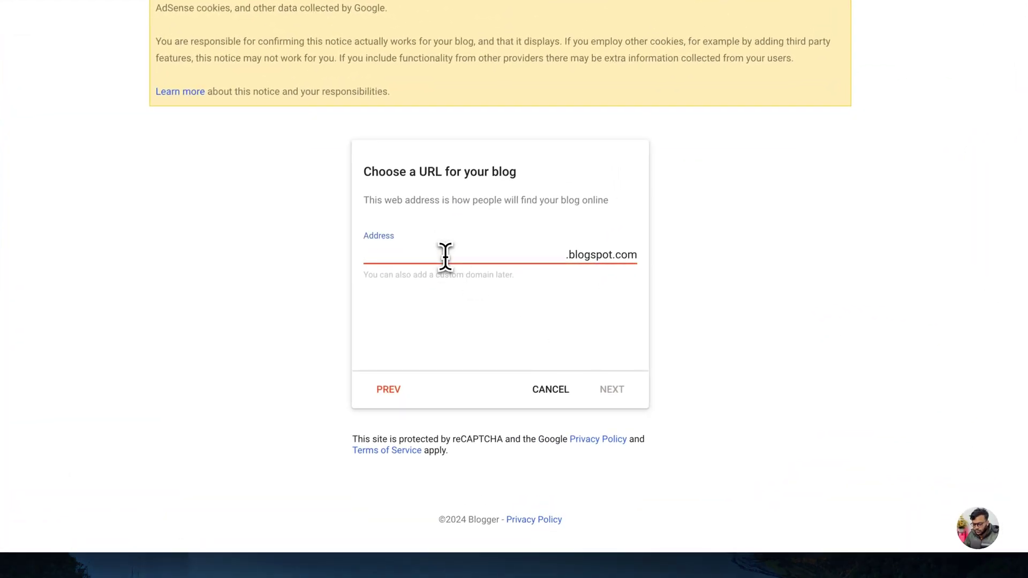
pyautogui.write('myshoptx')
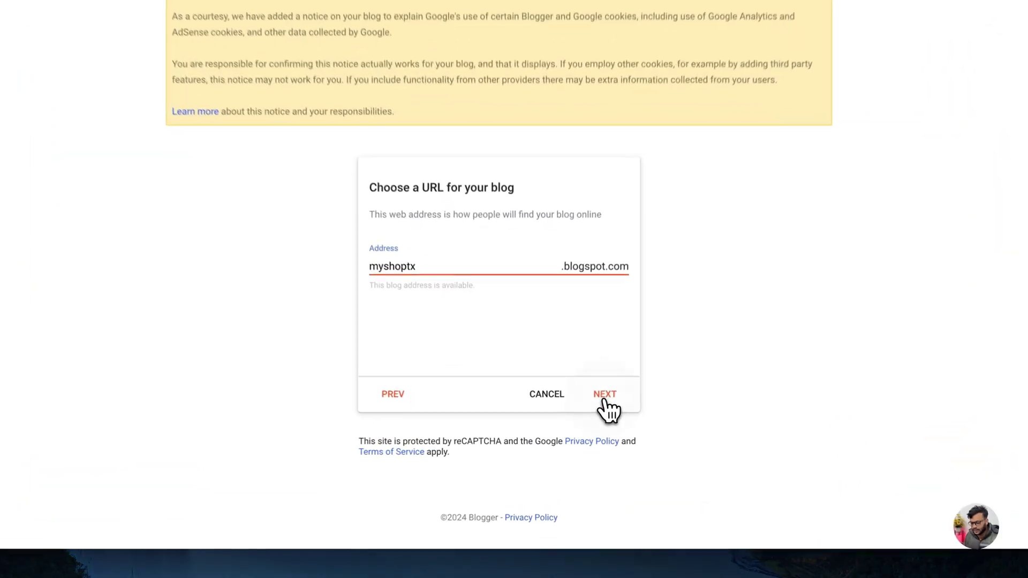
pyautogui.click(586, 415)
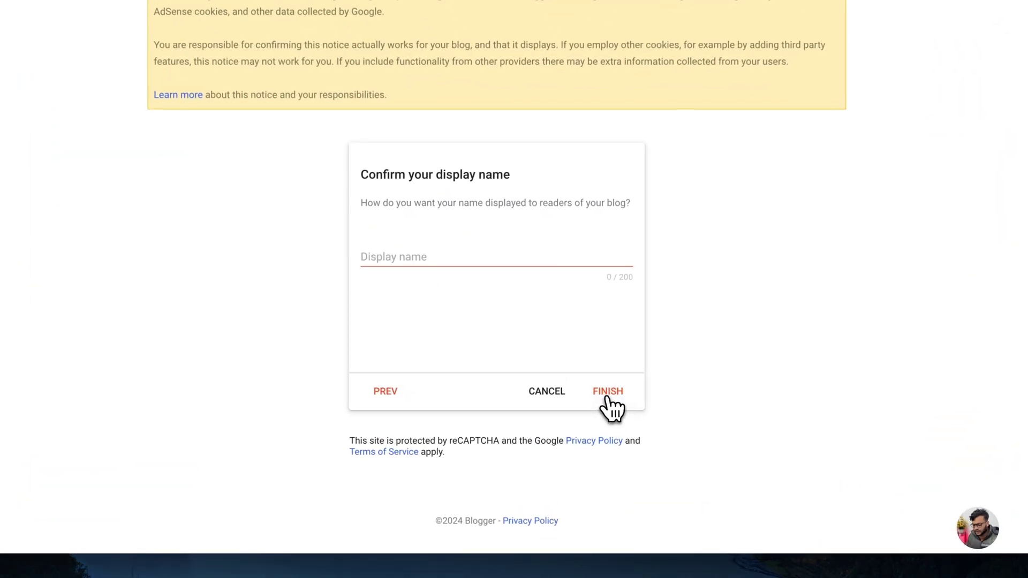
# Set the blog's display name to My Shop Tx and finish creating the blog
pyautogui.click(471, 256)
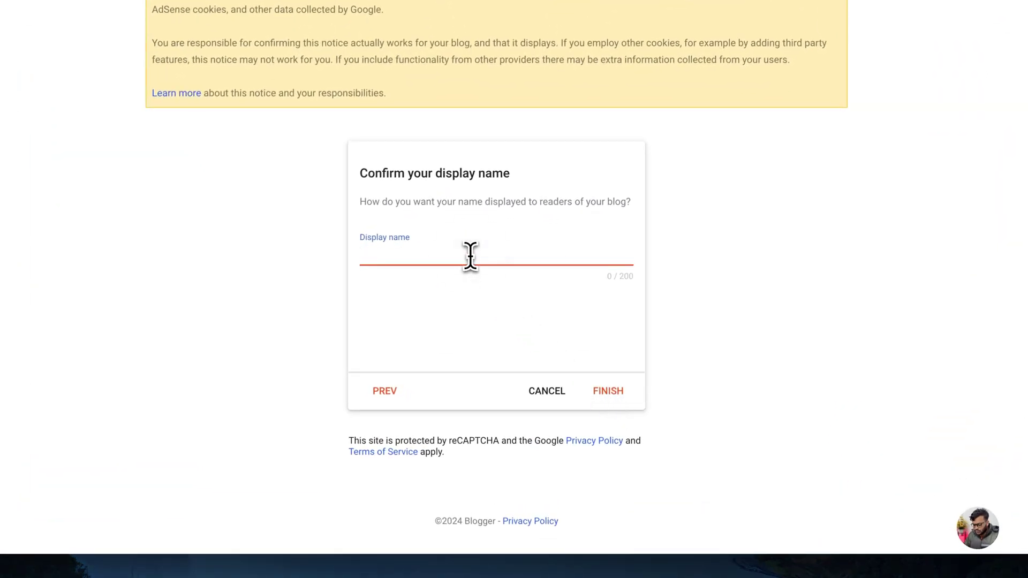
pyautogui.write('My Shop Tx')
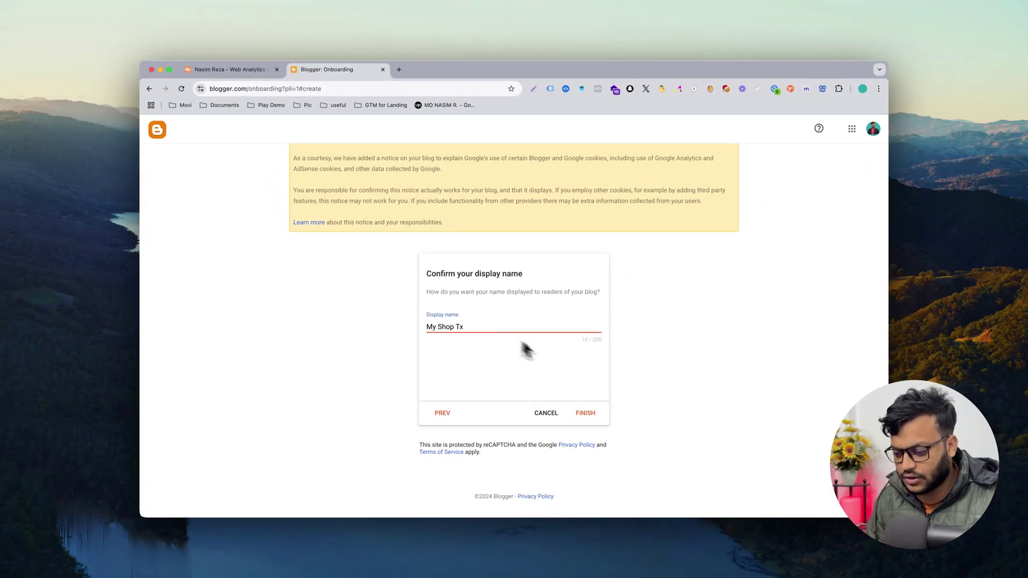
pyautogui.click(585, 413)
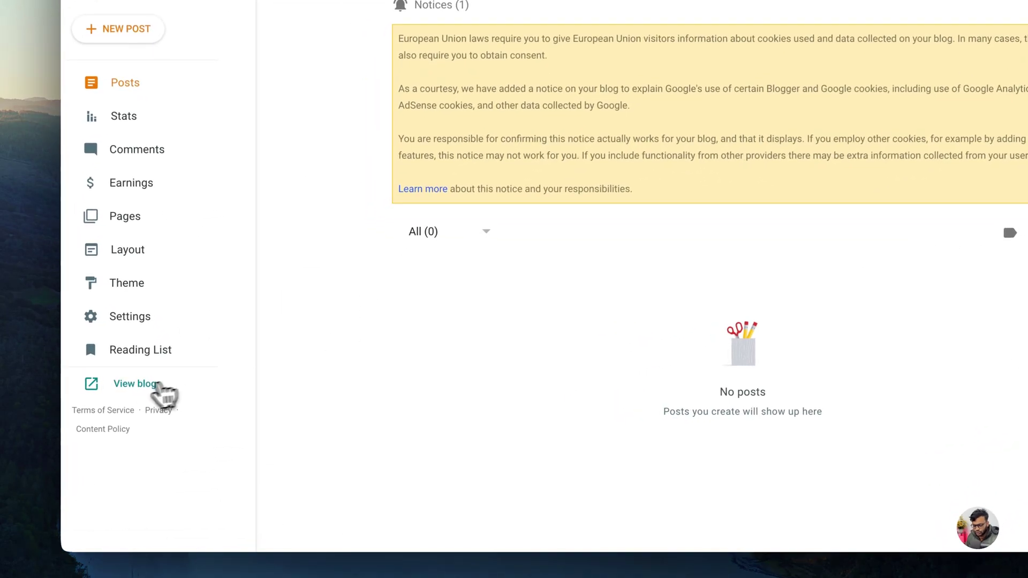
# View the new blog's public page and return to its Blogger dashboard
pyautogui.click(138, 386)
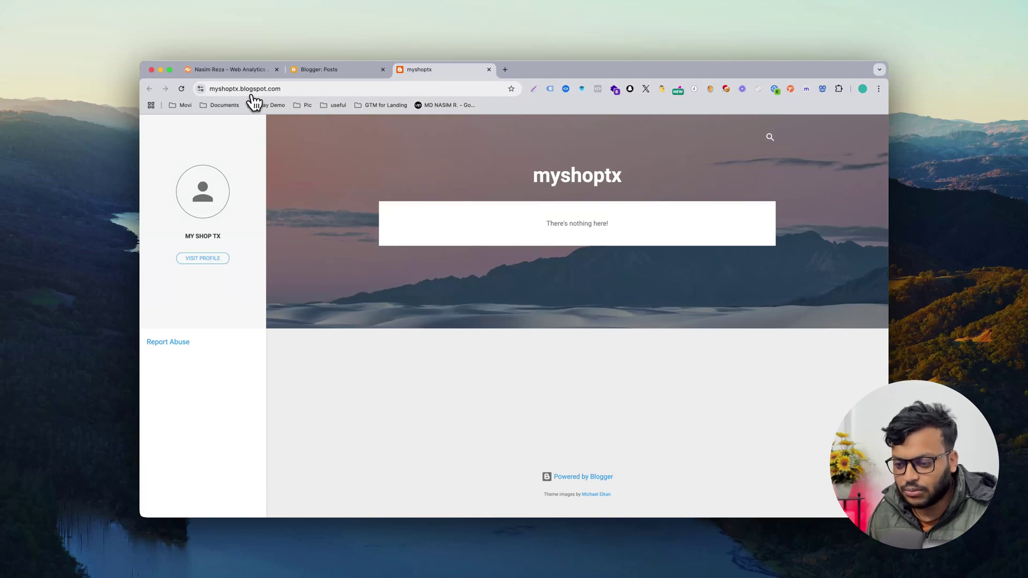
pyautogui.click(324, 70)
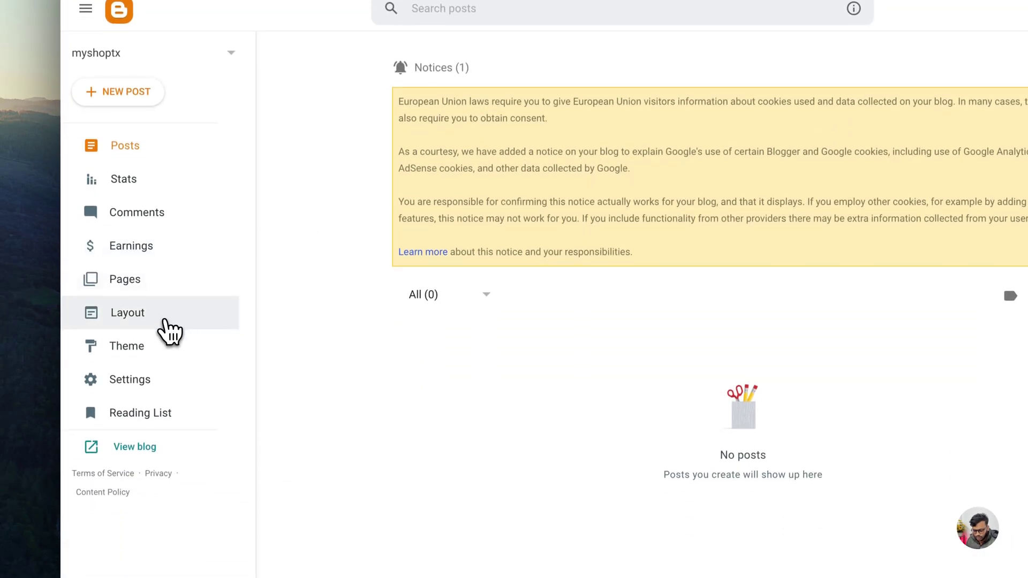
# Open the blog's themes and look through the built-in designs from Contempo down to Travel
pyautogui.click(129, 354)
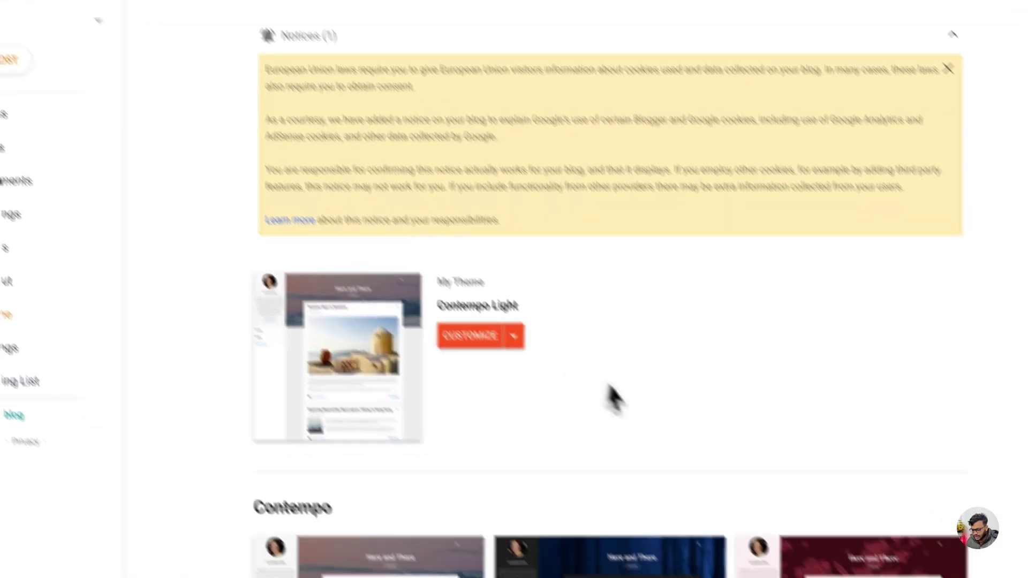
pyautogui.scroll(-9, 609, 386)
pyautogui.scroll(-15, 609, 367)
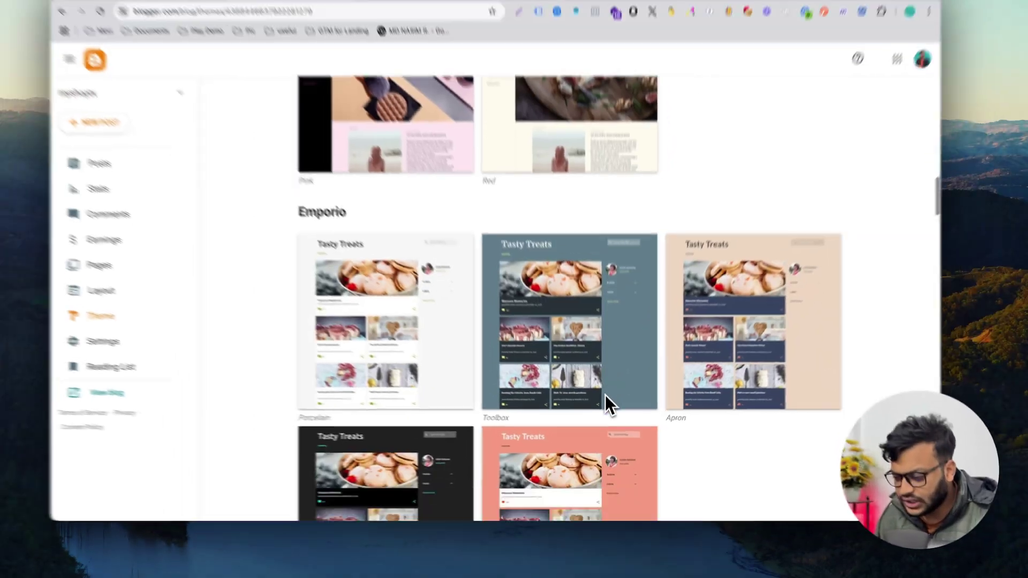
pyautogui.scroll(-4, 605, 395)
pyautogui.scroll(3, 606, 396)
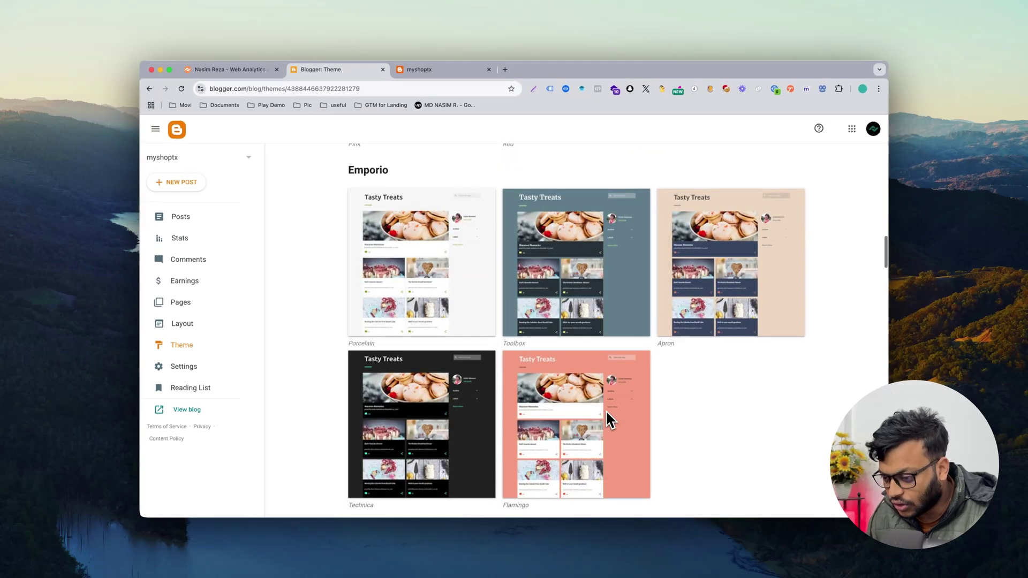
pyautogui.scroll(-12, 606, 410)
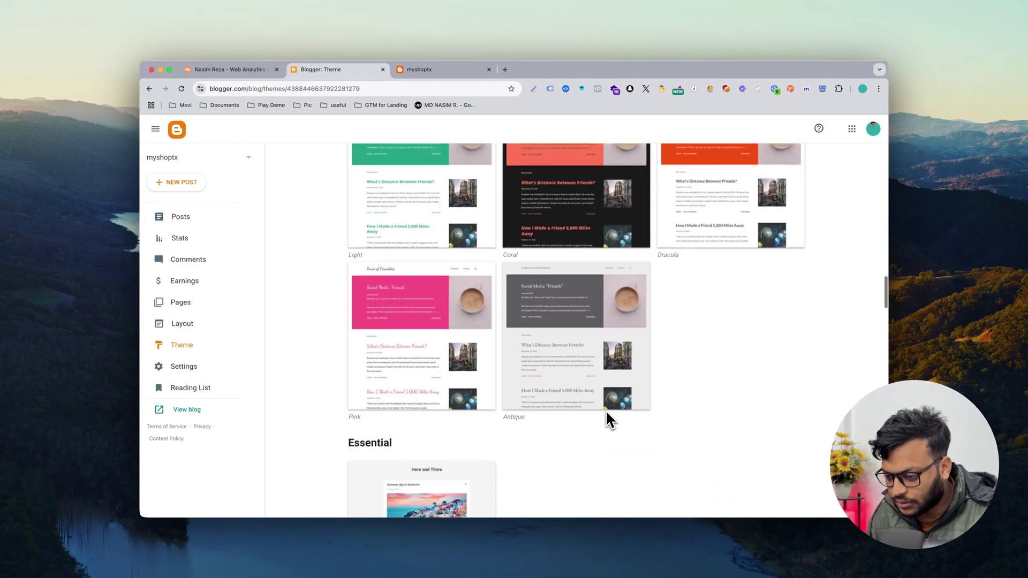
pyautogui.scroll(-20, 607, 413)
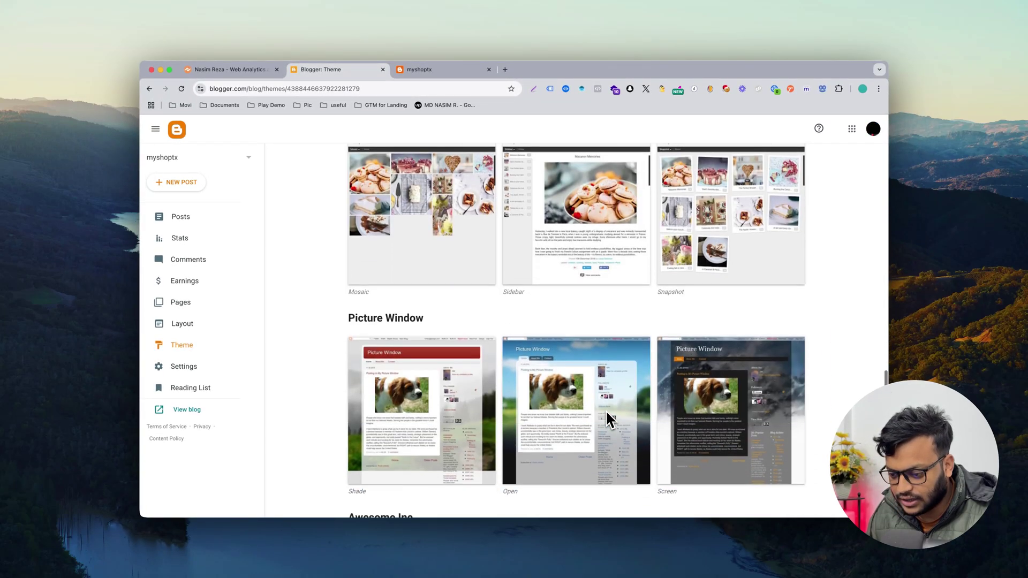
pyautogui.scroll(-10, 609, 420)
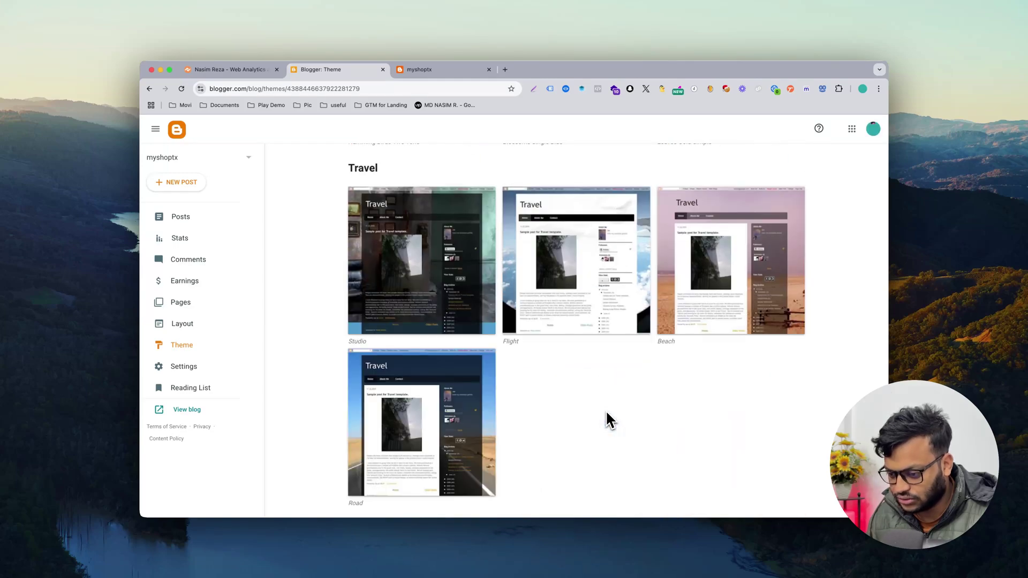
pyautogui.scroll(20, 607, 414)
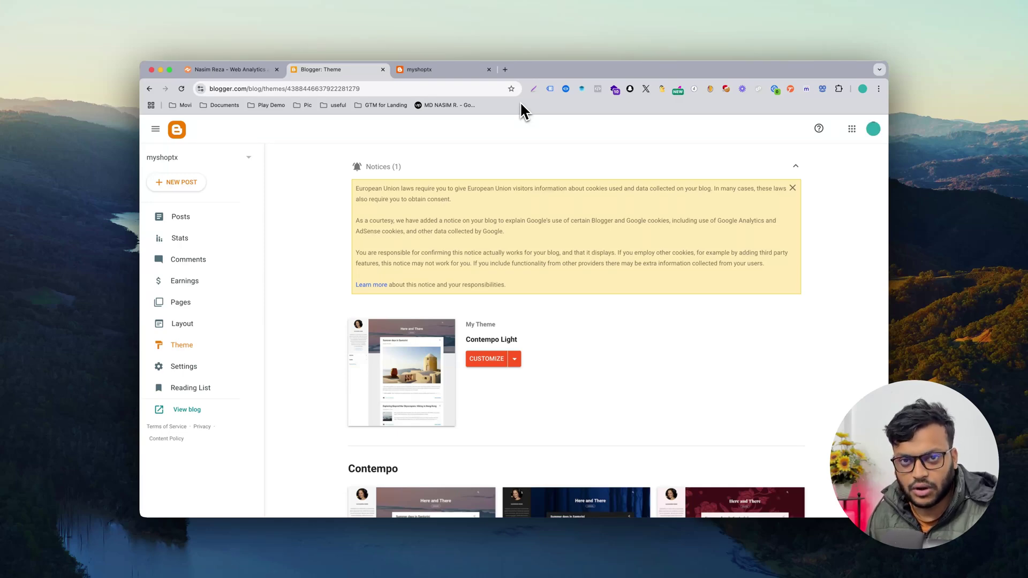
# Search Google for "ecommerce blogger template" in a new tab and open the Online Shopping Store eCommerce Blogger Templates result
pyautogui.click(505, 71)
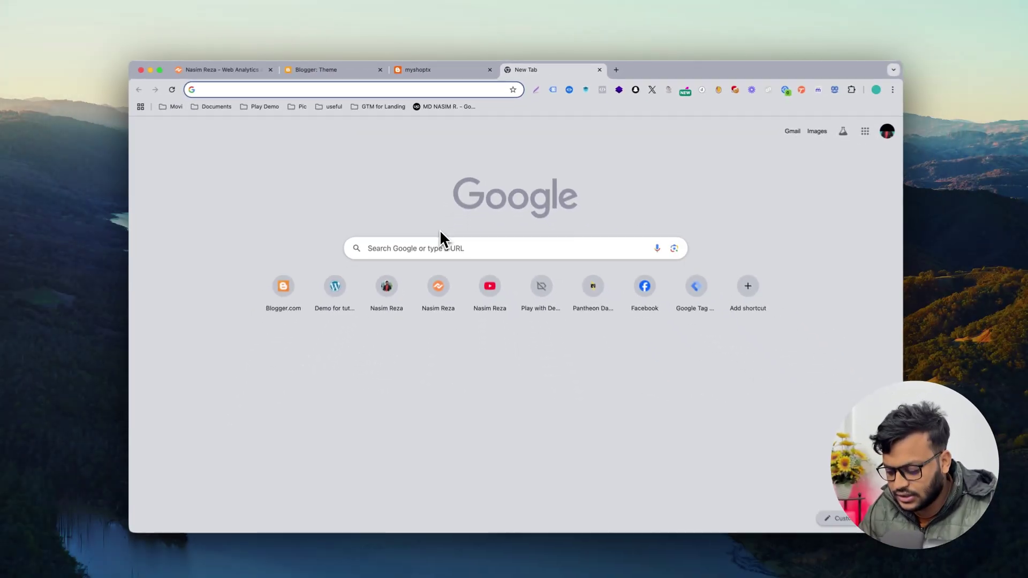
pyautogui.write('eco')
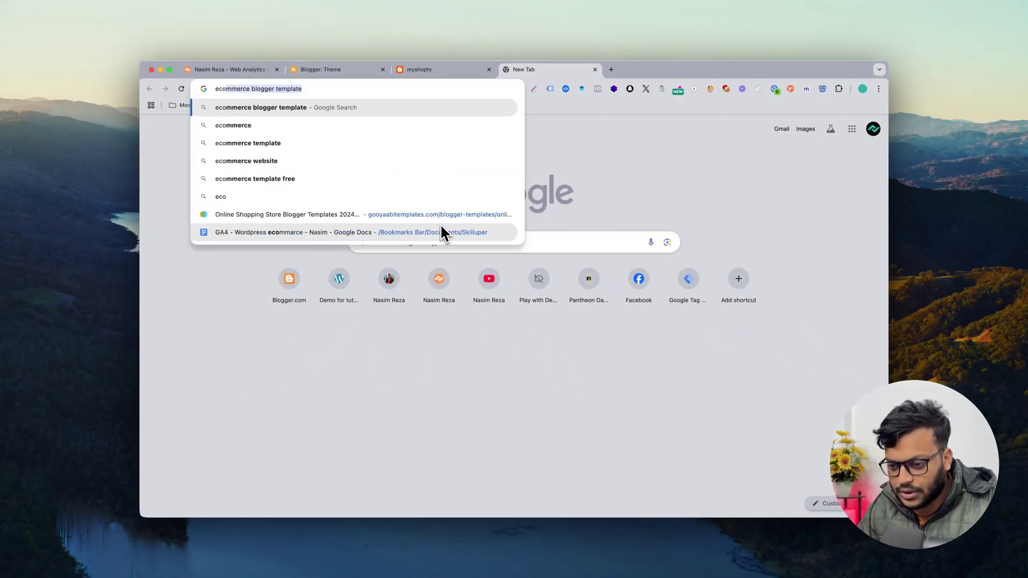
pyautogui.press('Return')
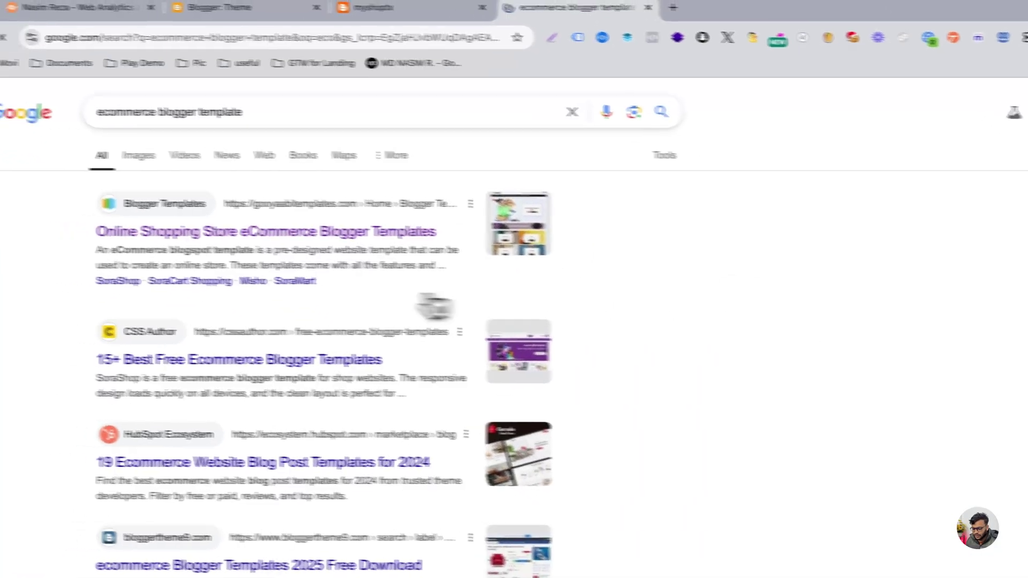
pyautogui.click(347, 241)
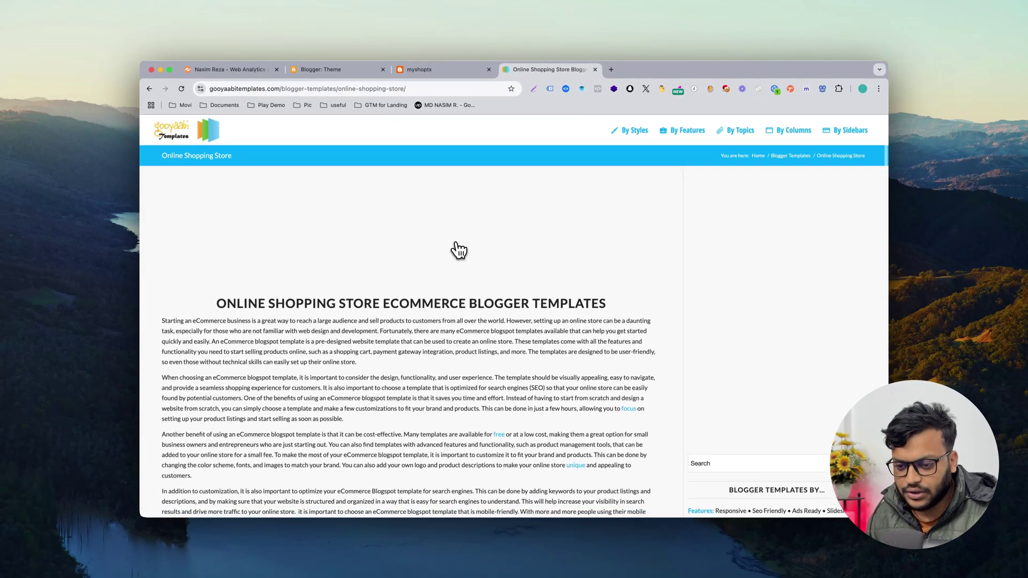
# Look through the online shopping store templates and open the SoraShop template's page, dismissing the ad
pyautogui.scroll(-7, 459, 250)
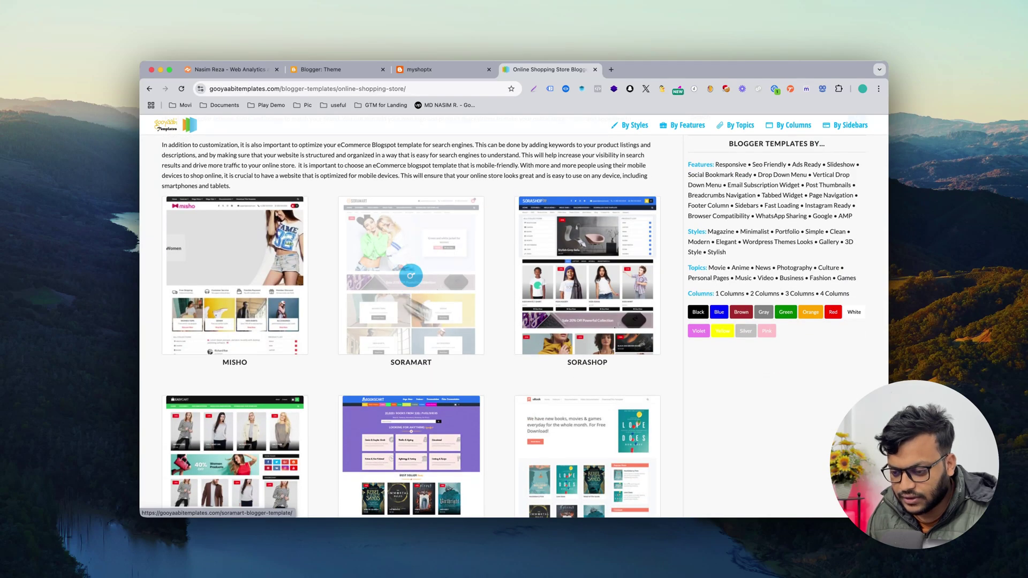
pyautogui.scroll(-2, 698, 410)
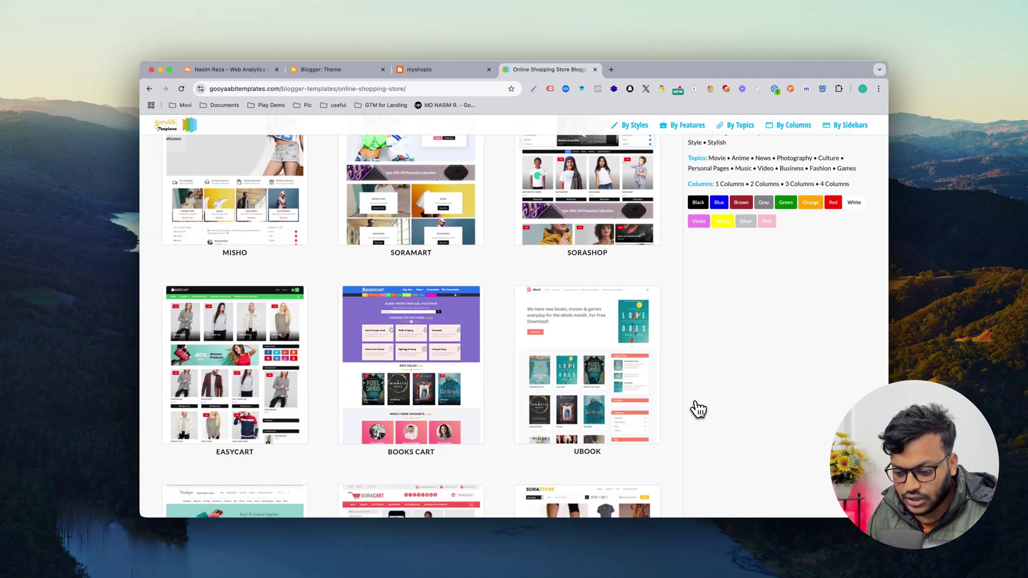
pyautogui.scroll(-3, 698, 409)
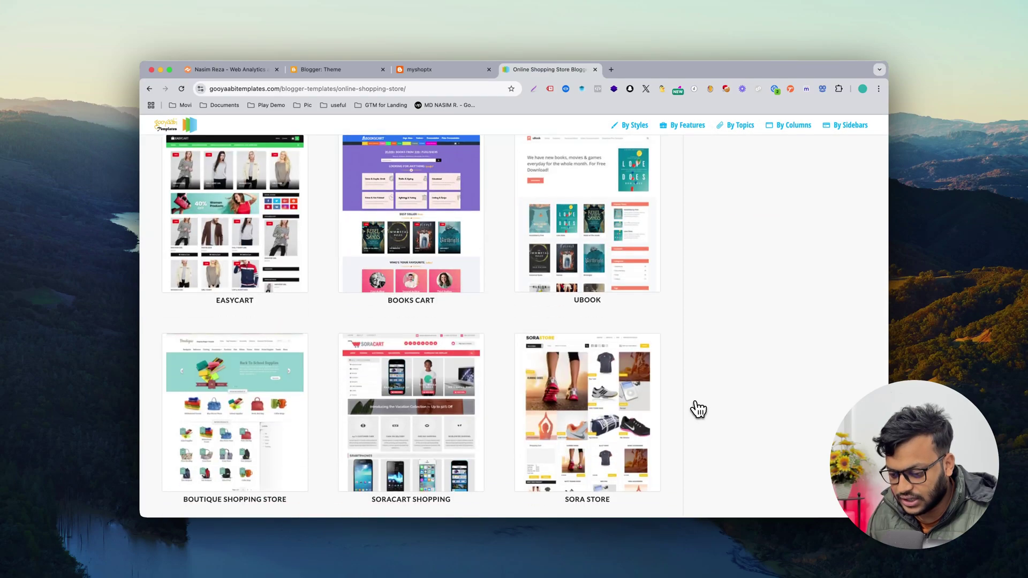
pyautogui.scroll(-2, 690, 414)
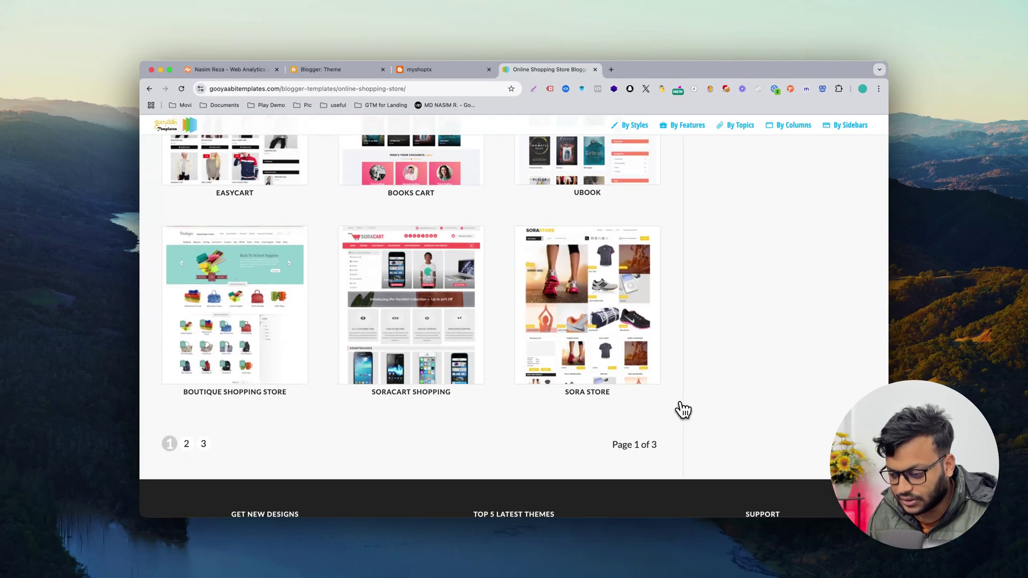
pyautogui.scroll(7, 682, 409)
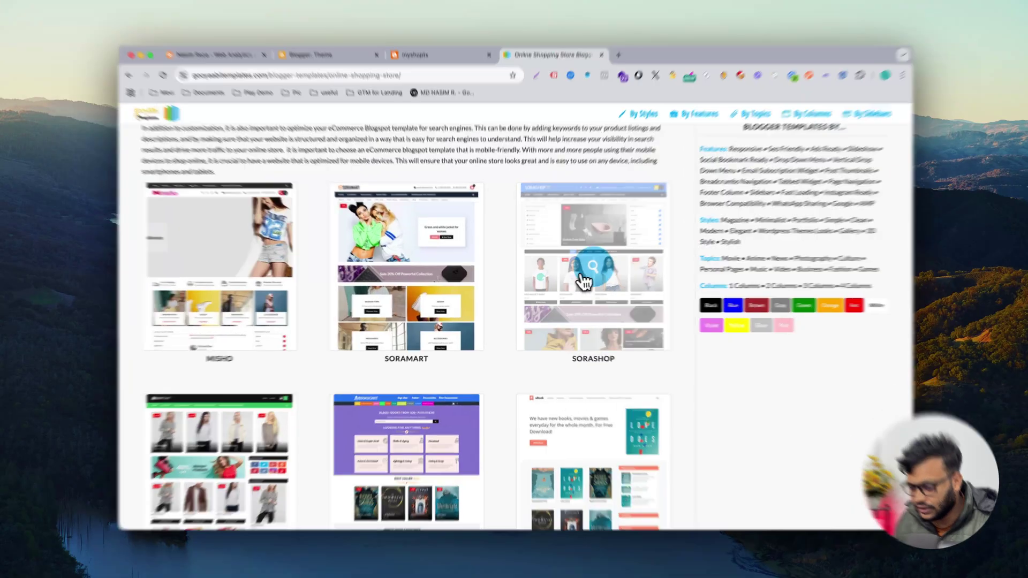
pyautogui.click(585, 272)
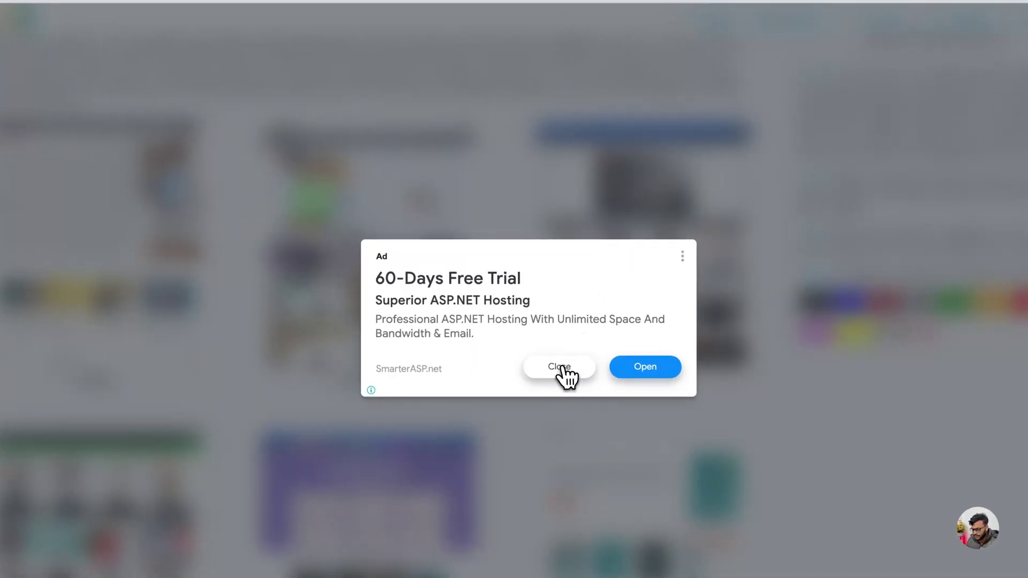
pyautogui.click(560, 370)
# Open the live preview of the SoraShop template and look through its demo store's product sections
pyautogui.scroll(-5, 563, 348)
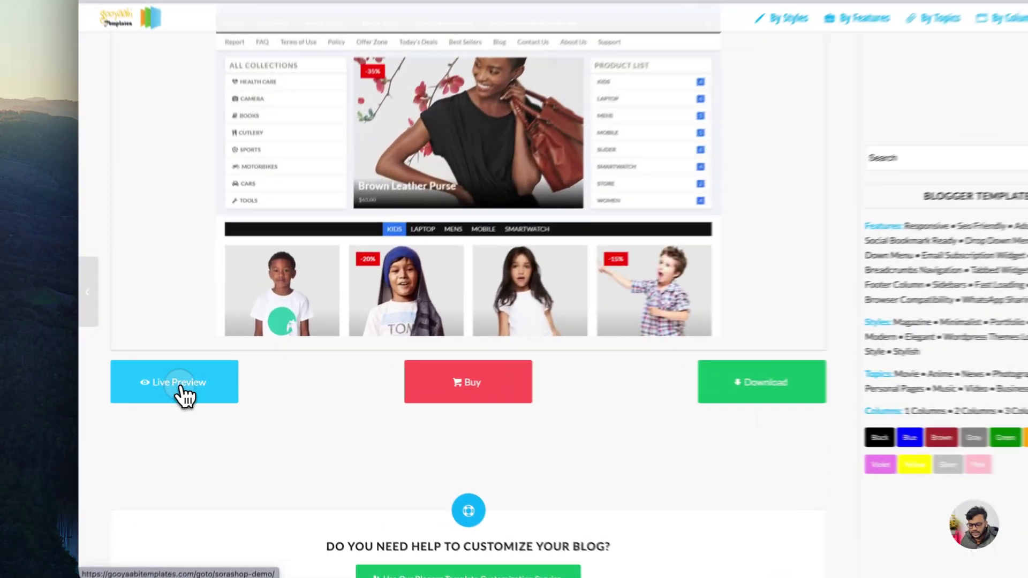
pyautogui.click(213, 387)
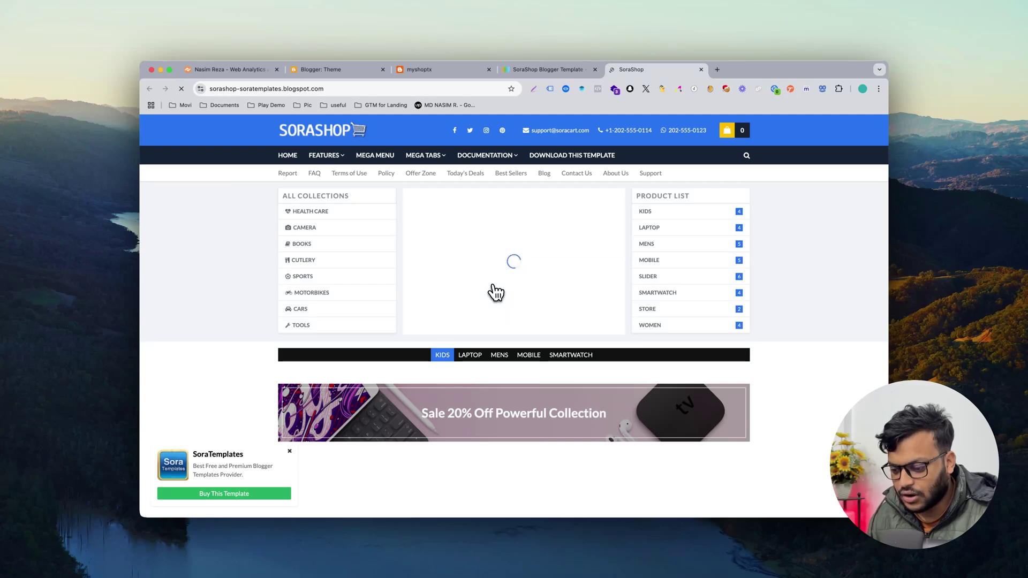
pyautogui.scroll(-5, 496, 293)
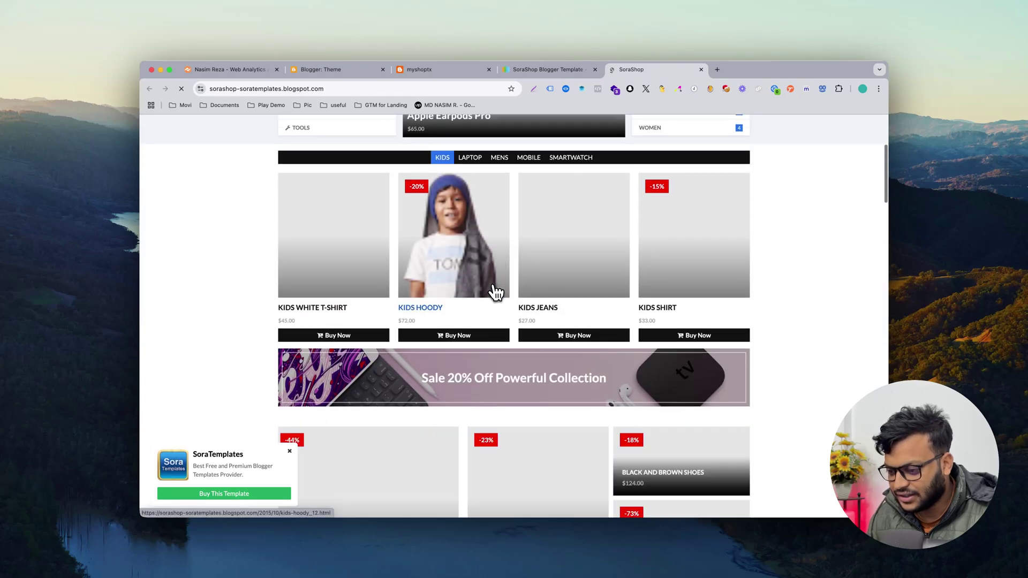
pyautogui.scroll(-10, 495, 293)
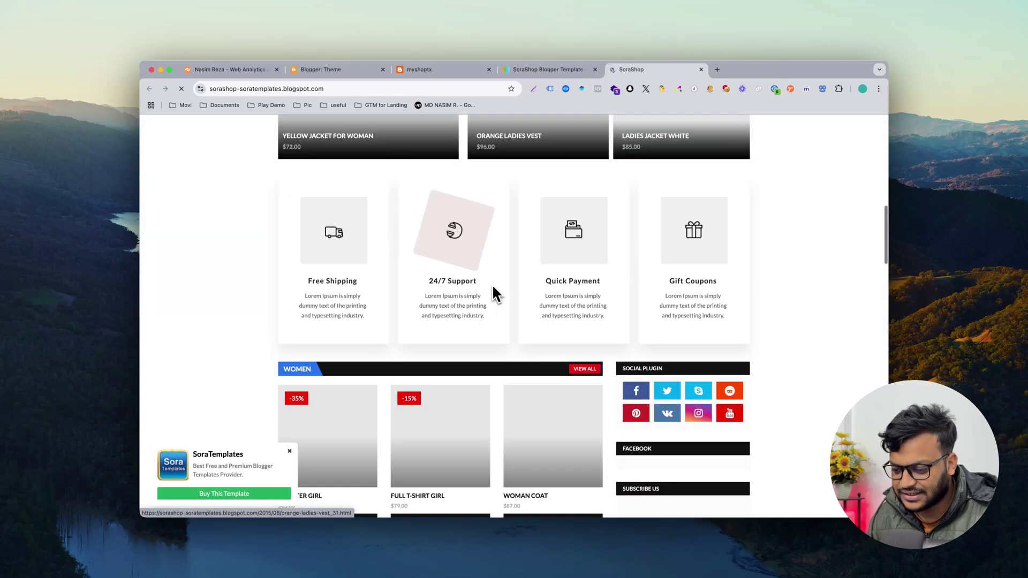
pyautogui.scroll(-10, 493, 288)
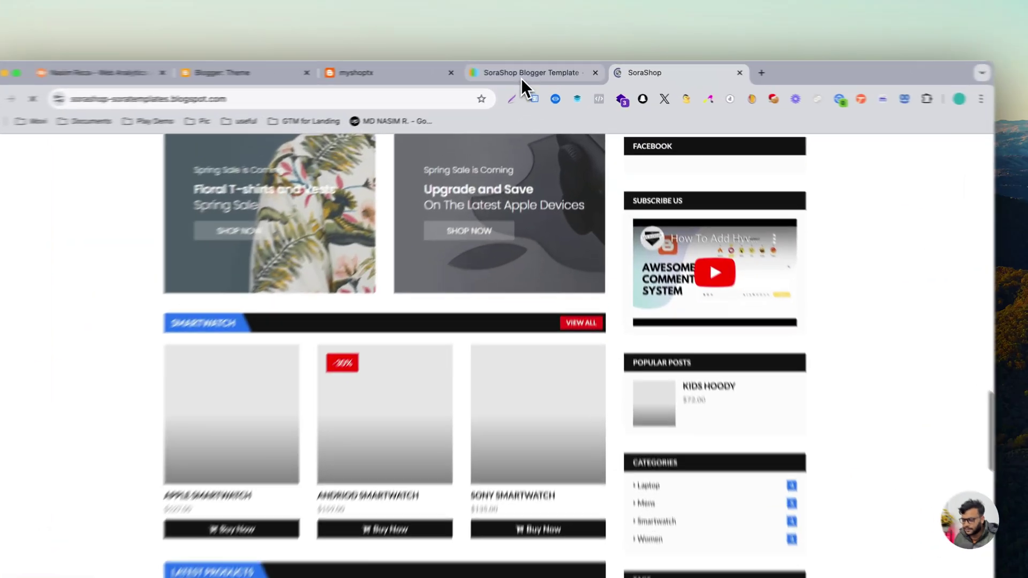
# Return to the SoraShop template page, review its details, and download the template
pyautogui.click(540, 72)
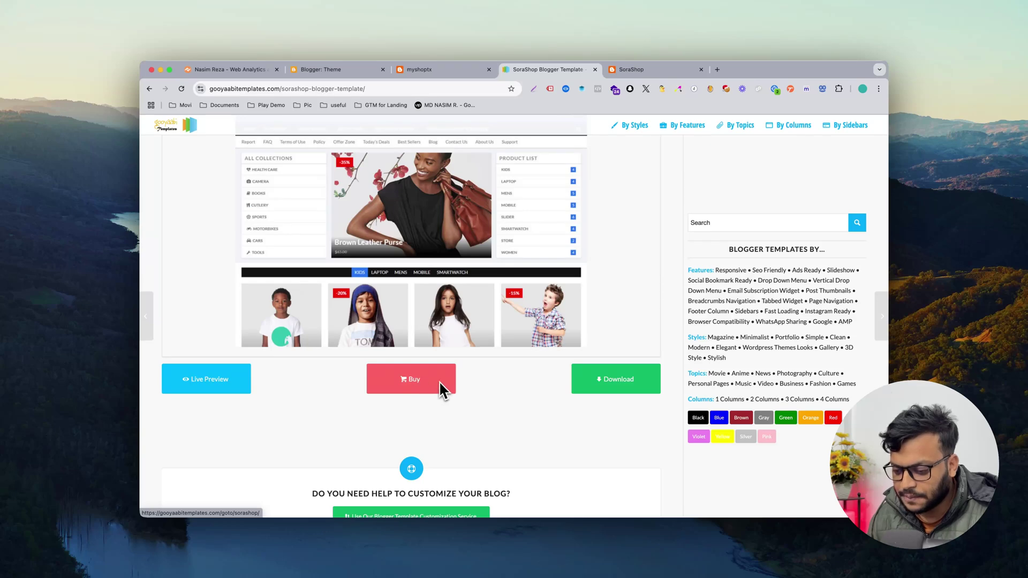
pyautogui.scroll(-5, 442, 380)
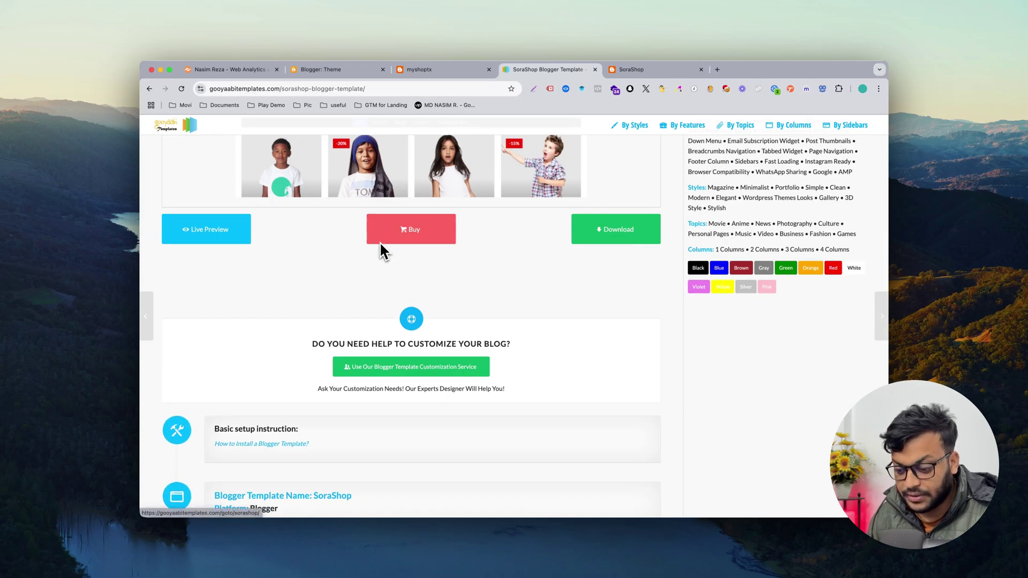
pyautogui.scroll(-5, 386, 246)
pyautogui.scroll(10, 394, 241)
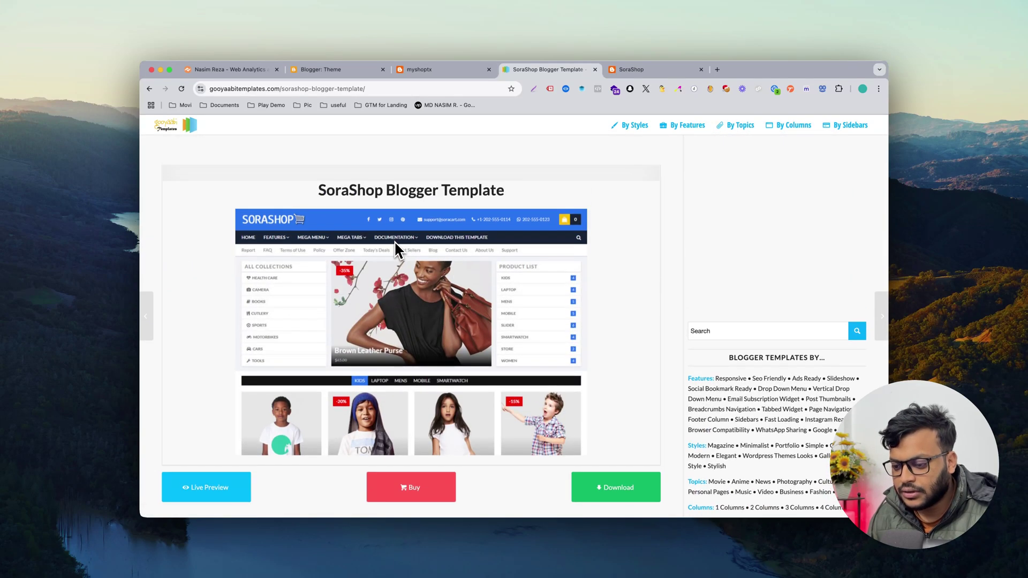
pyautogui.scroll(-3, 559, 261)
pyautogui.scroll(-1, 558, 262)
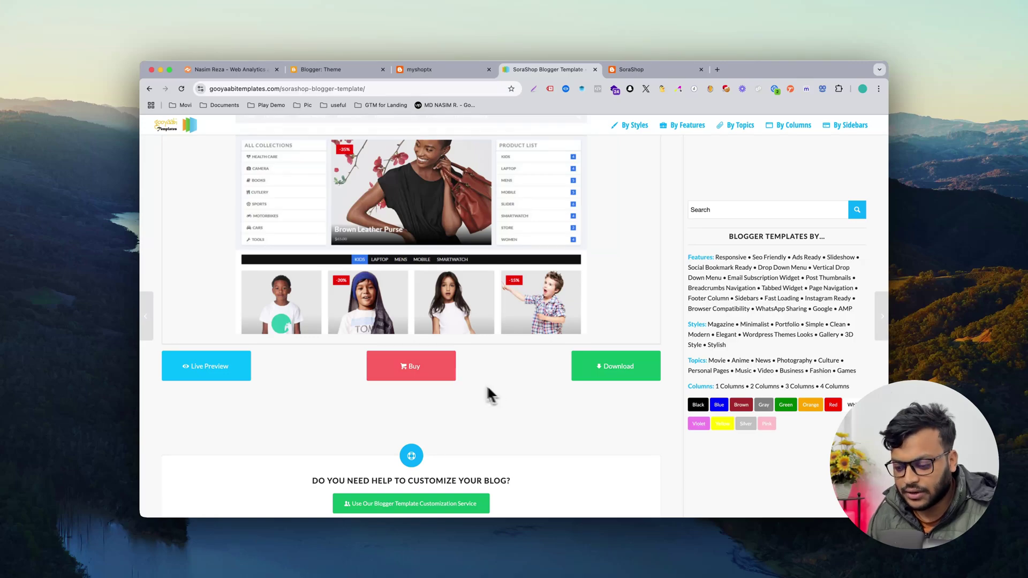
pyautogui.click(613, 378)
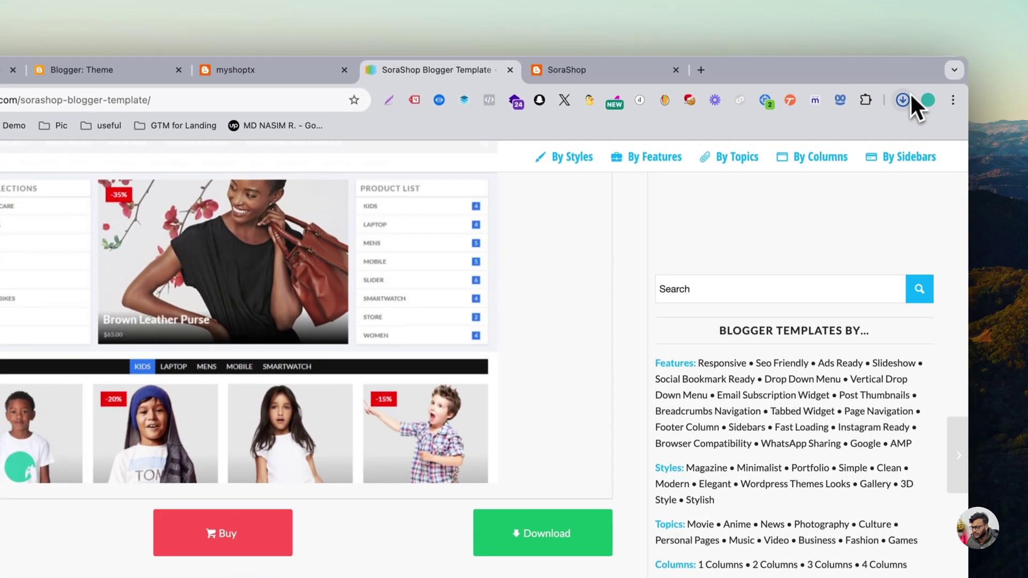
# Show the downloaded SoraShop-Free-Version-4.0.zip in Finder, extract it, and select SoraShop Free Version 4.0.xml in the extracted folder
pyautogui.click(906, 102)
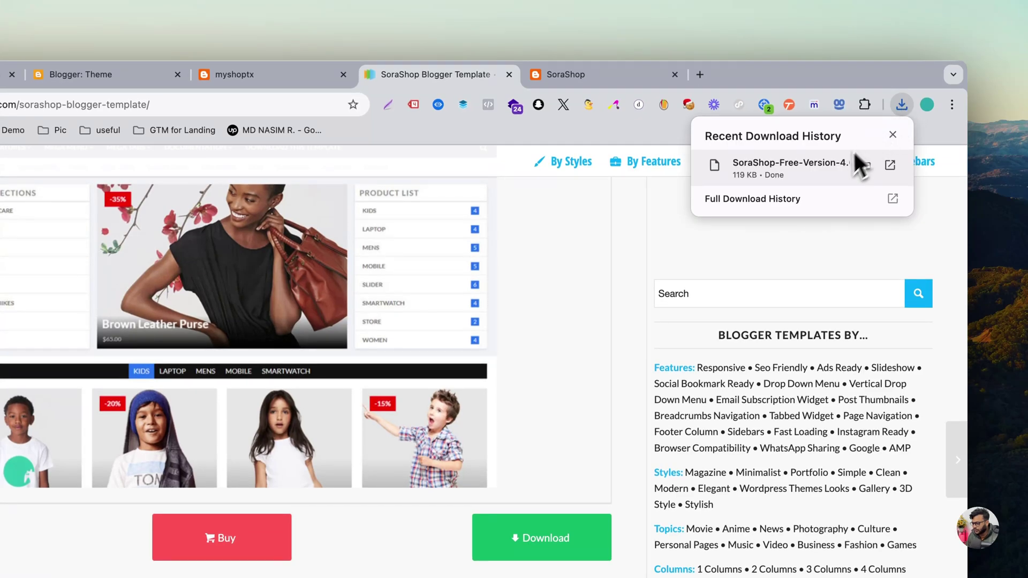
pyautogui.click(873, 173)
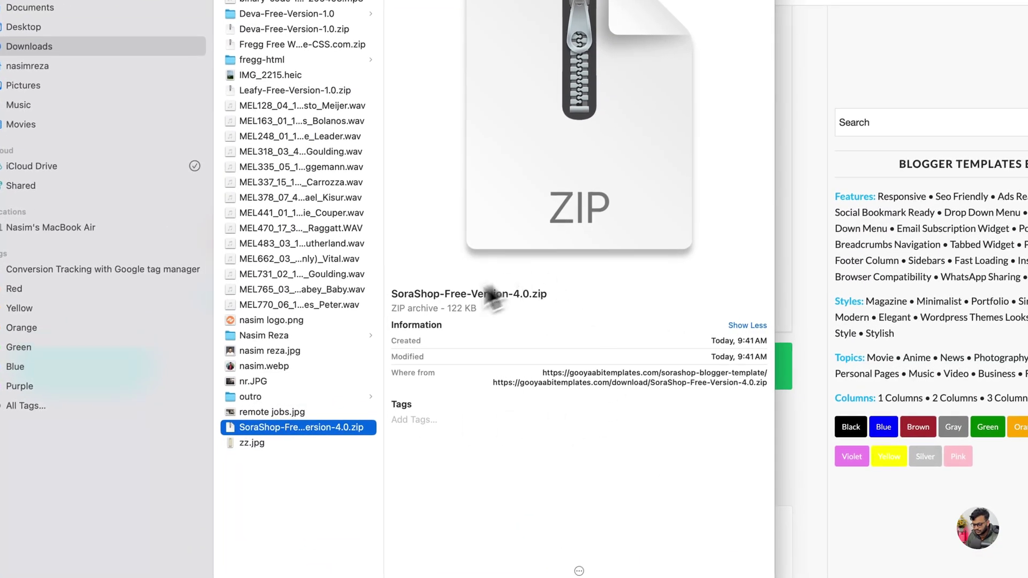
pyautogui.doubleClick(323, 433)
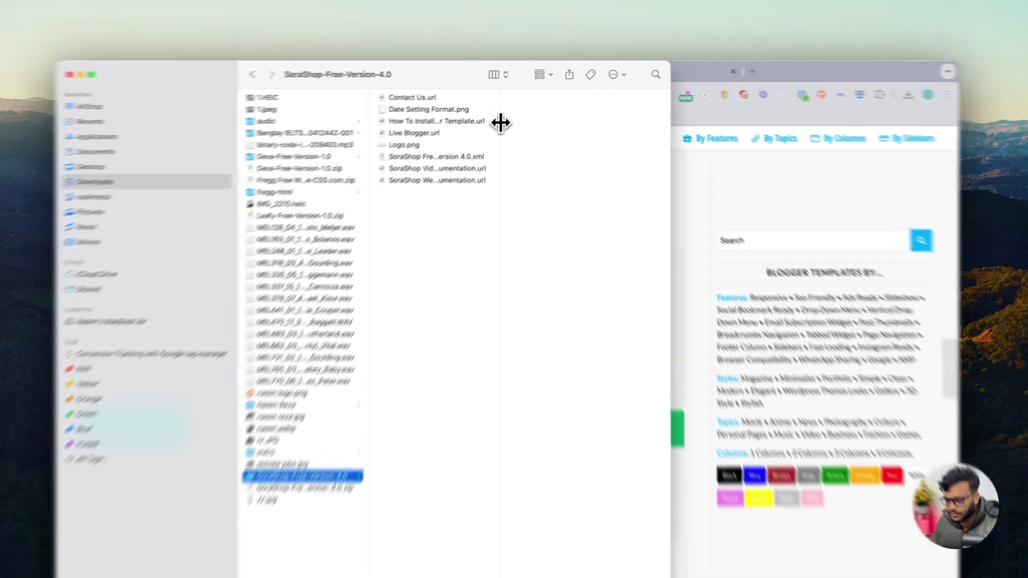
pyautogui.moveTo(501, 123); pyautogui.dragTo(616, 132)
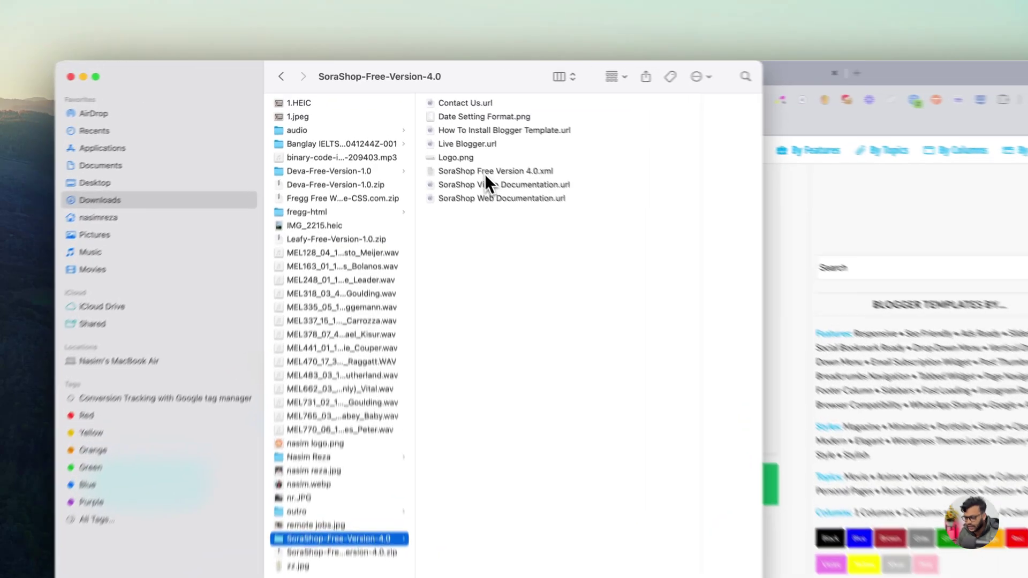
pyautogui.click(487, 173)
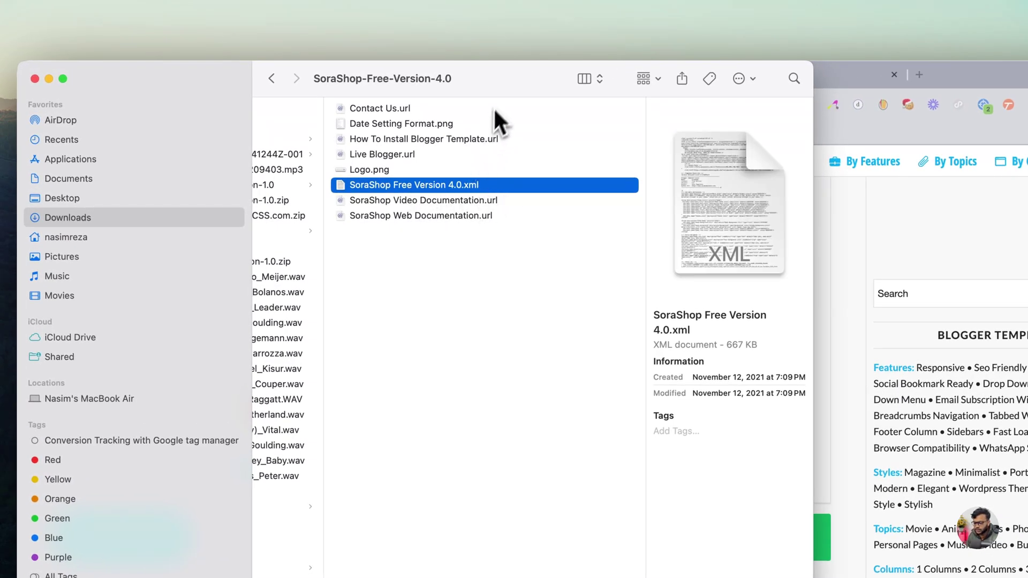
# Switch from Finder back to the browser and return to the myshoptx blog's Blogger theme page
pyautogui.moveTo(523, 76); pyautogui.dragTo(525, 248)
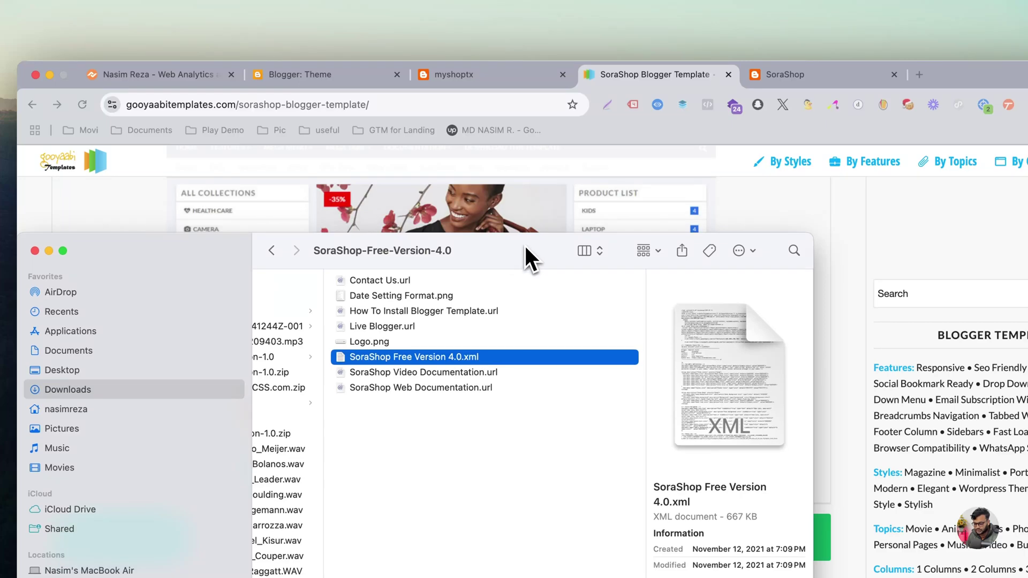
pyautogui.click(513, 109)
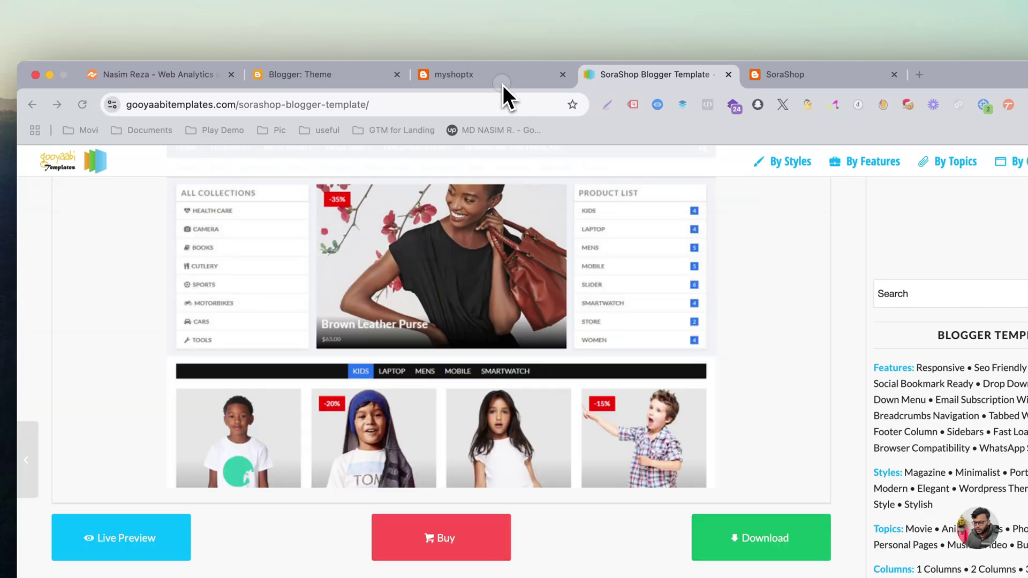
pyautogui.click(502, 80)
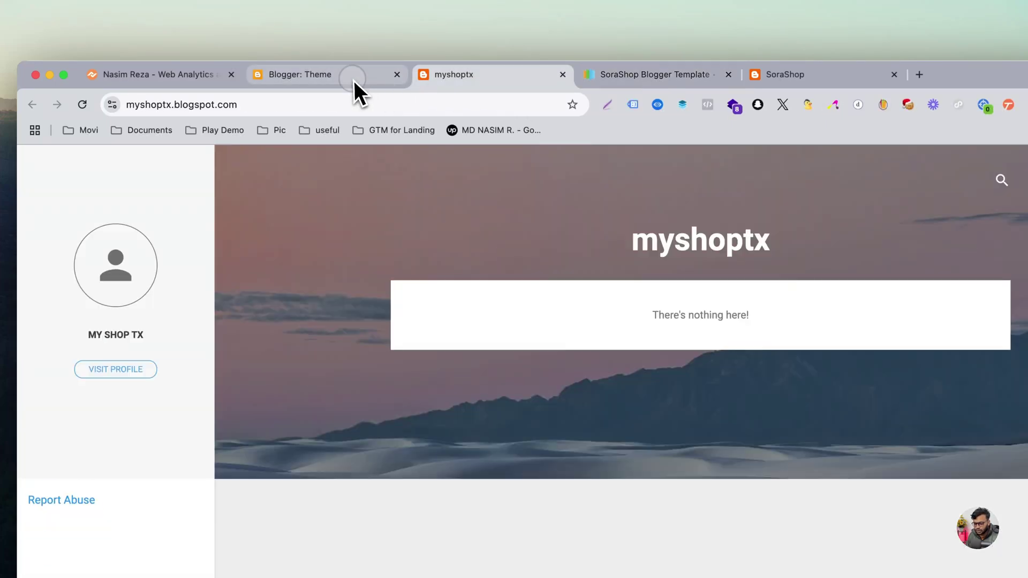
pyautogui.click(354, 80)
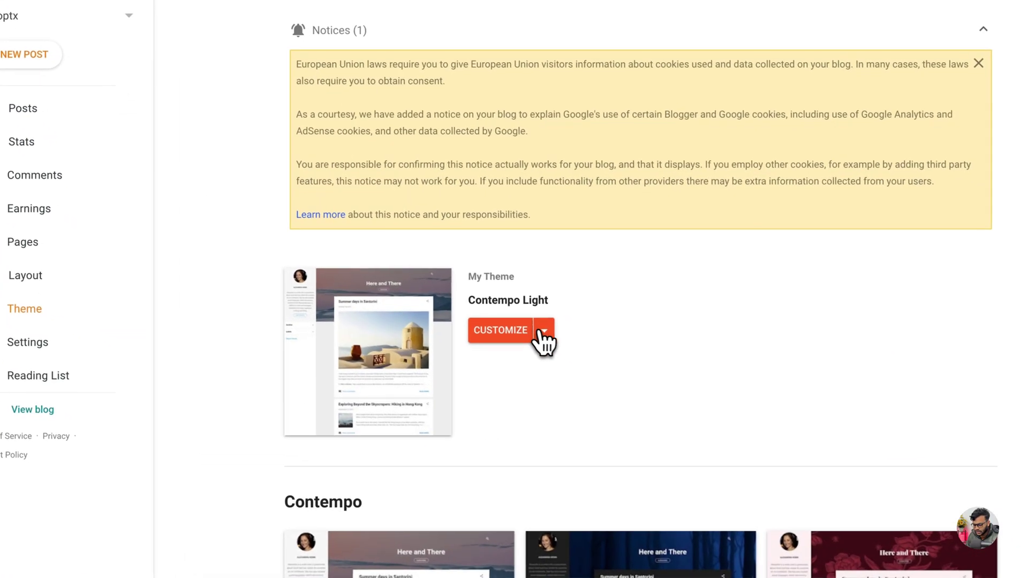
pyautogui.click(543, 331)
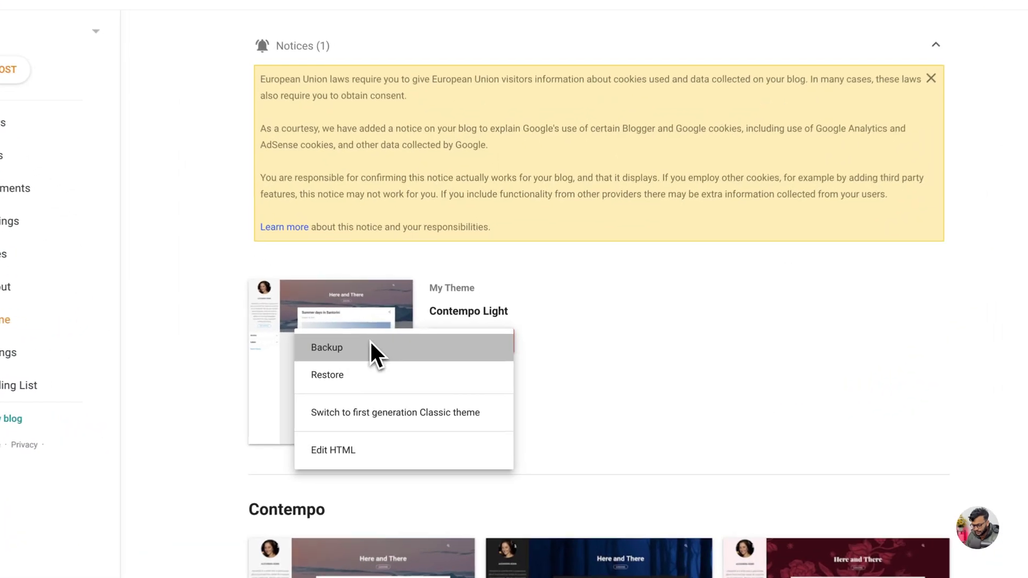
pyautogui.click(426, 360)
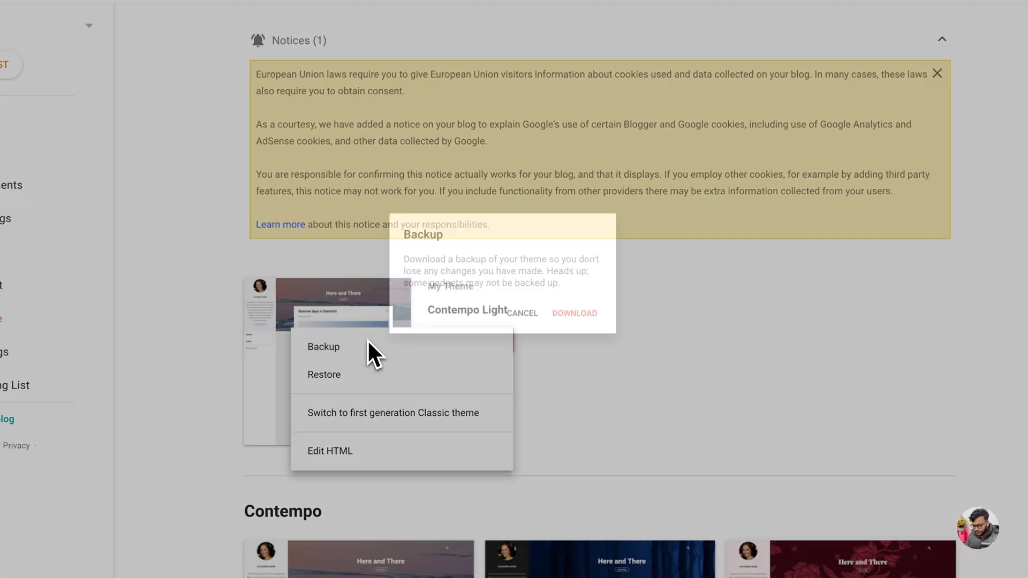
pyautogui.click(527, 320)
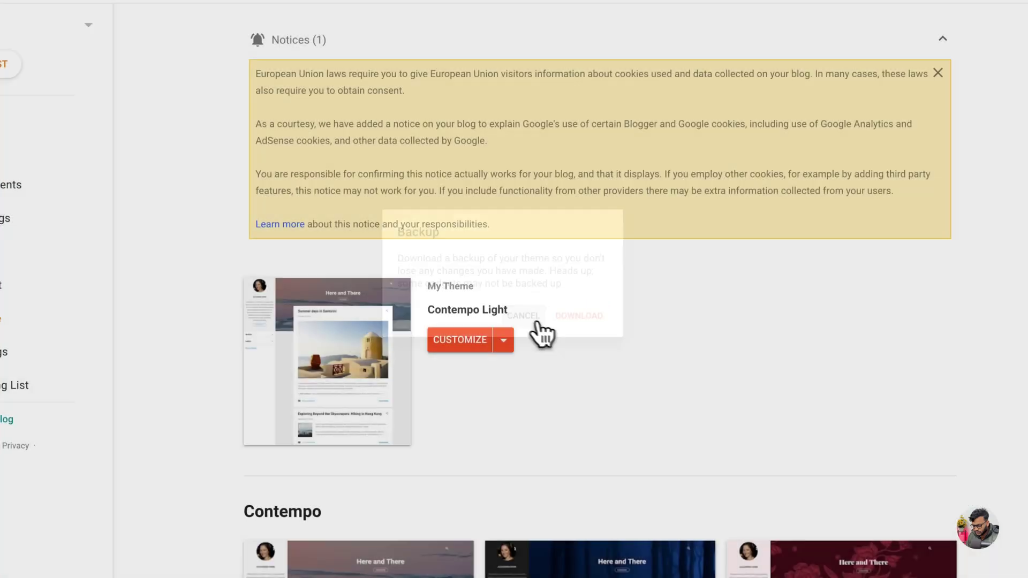
# Restore the blog's theme by uploading SoraShop Free Version 4.0.xml from the SoraShop-Free-Version-4.0 folder in Downloads
pyautogui.click(505, 342)
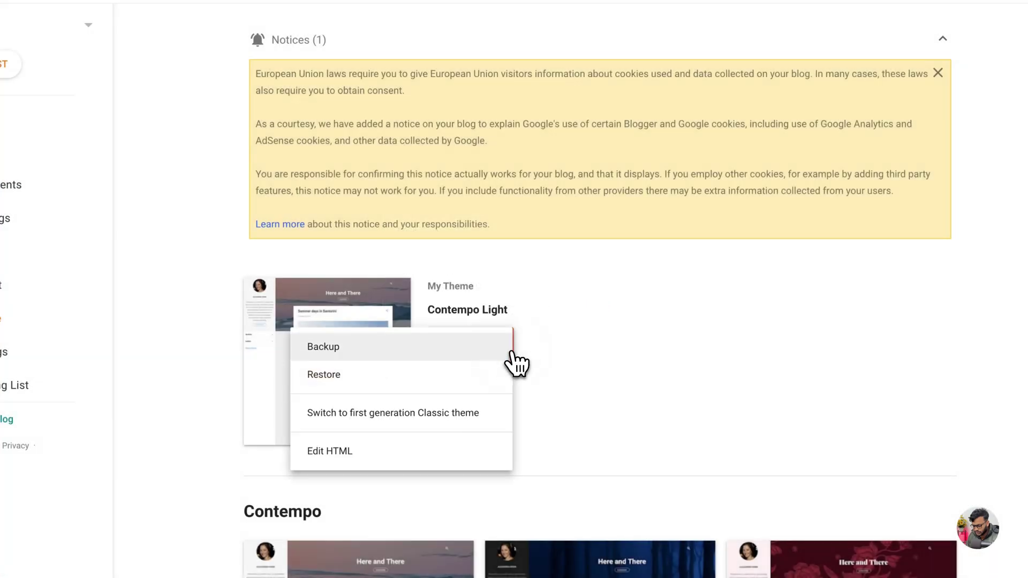
pyautogui.click(372, 382)
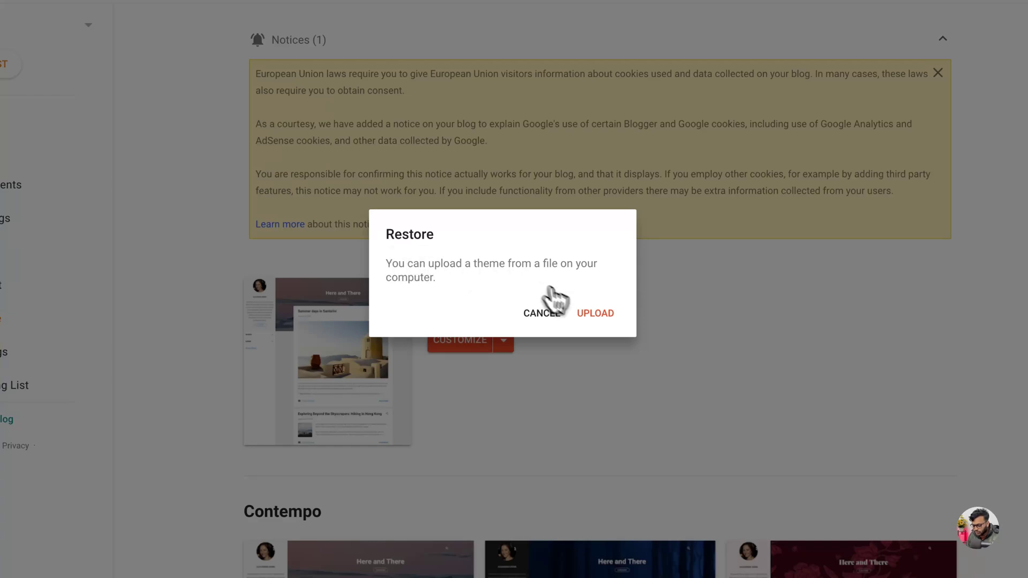
pyautogui.click(598, 316)
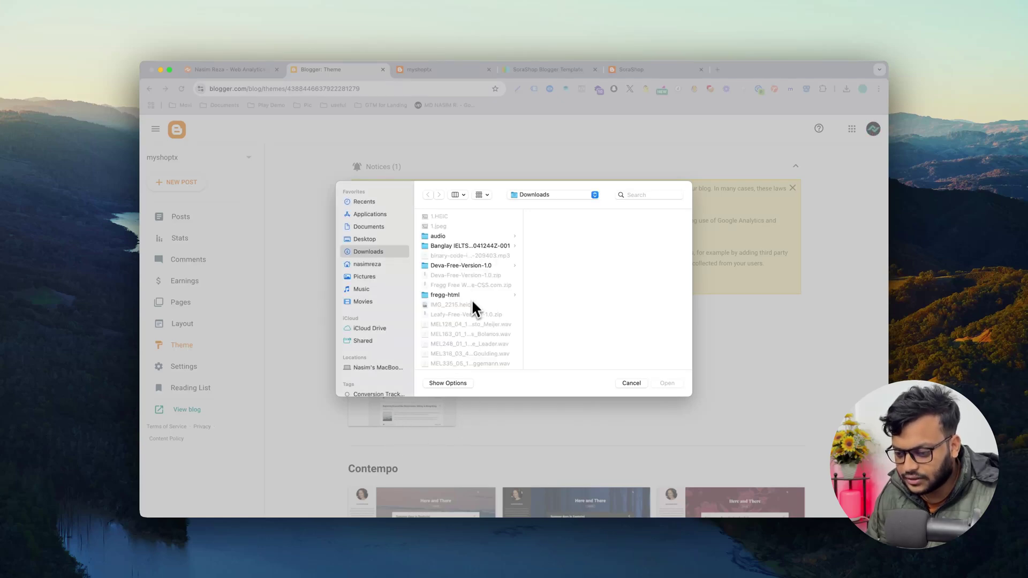
pyautogui.scroll(-2, 474, 295)
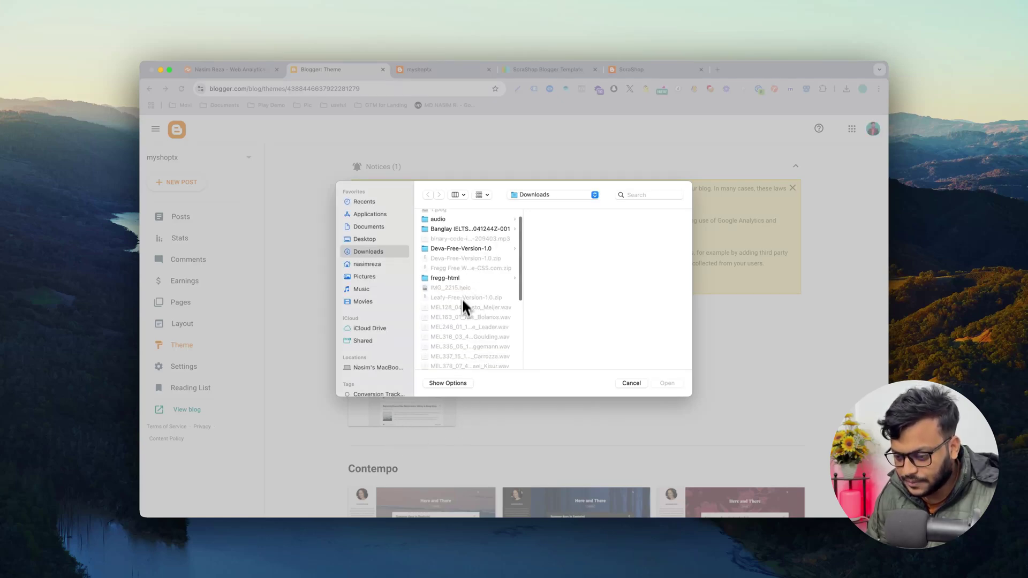
pyautogui.scroll(-10, 462, 298)
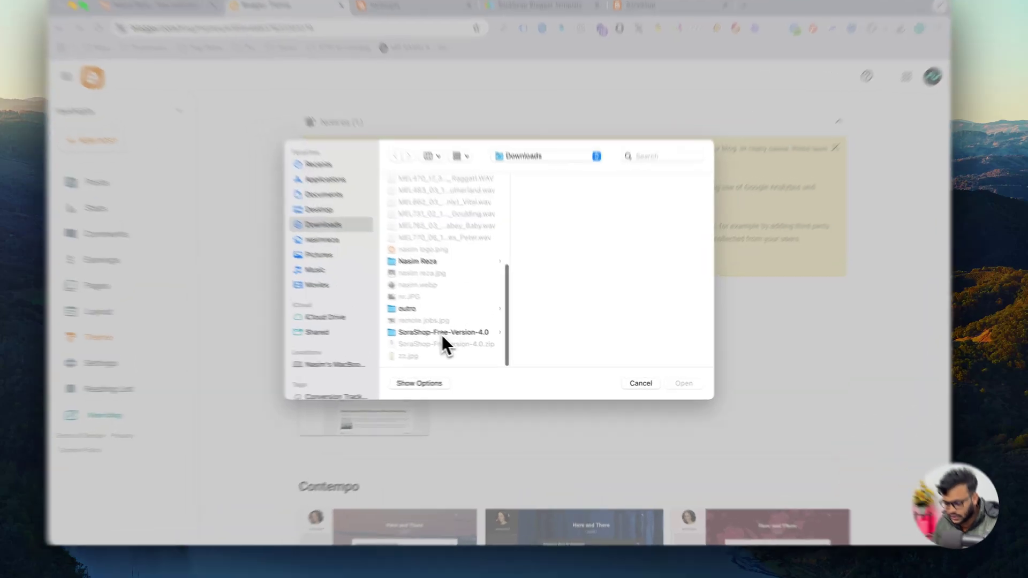
pyautogui.click(456, 341)
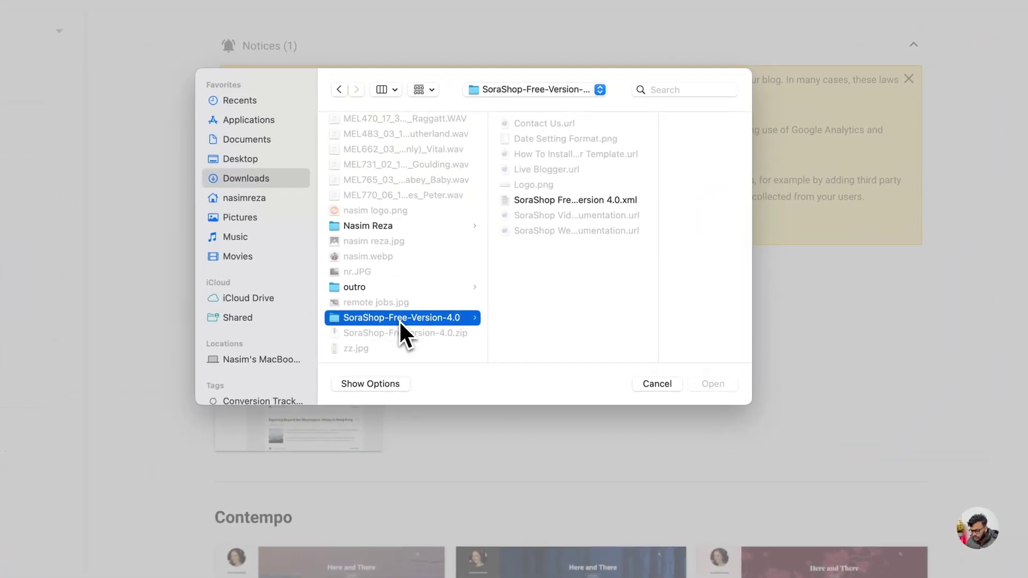
pyautogui.click(548, 198)
pyautogui.click(711, 383)
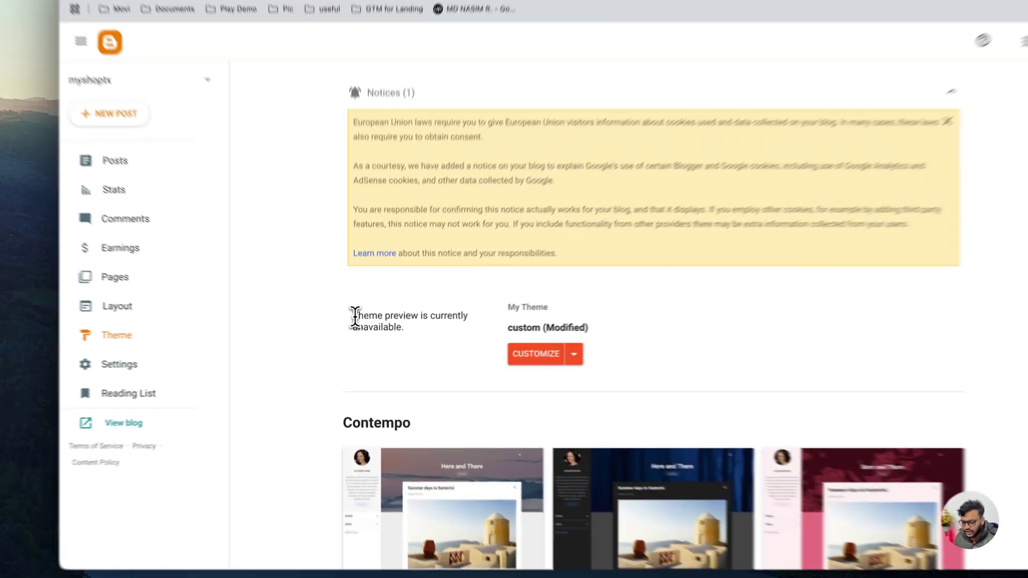
# View the myshoptx blog with the uploaded theme and compare it with the SoraShop demo store's home page
pyautogui.moveTo(358, 333); pyautogui.dragTo(429, 339)
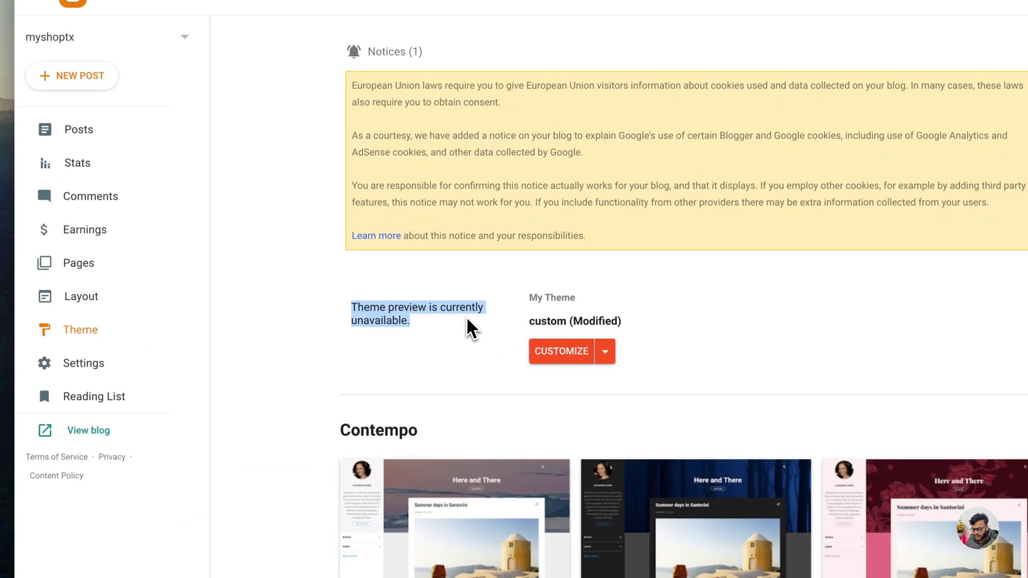
pyautogui.click(403, 302)
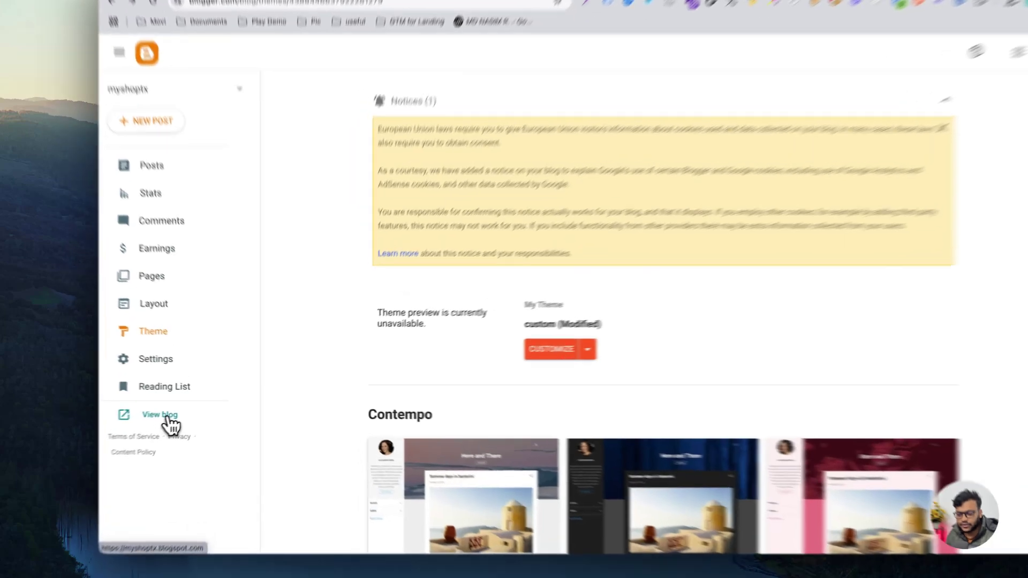
pyautogui.click(193, 410)
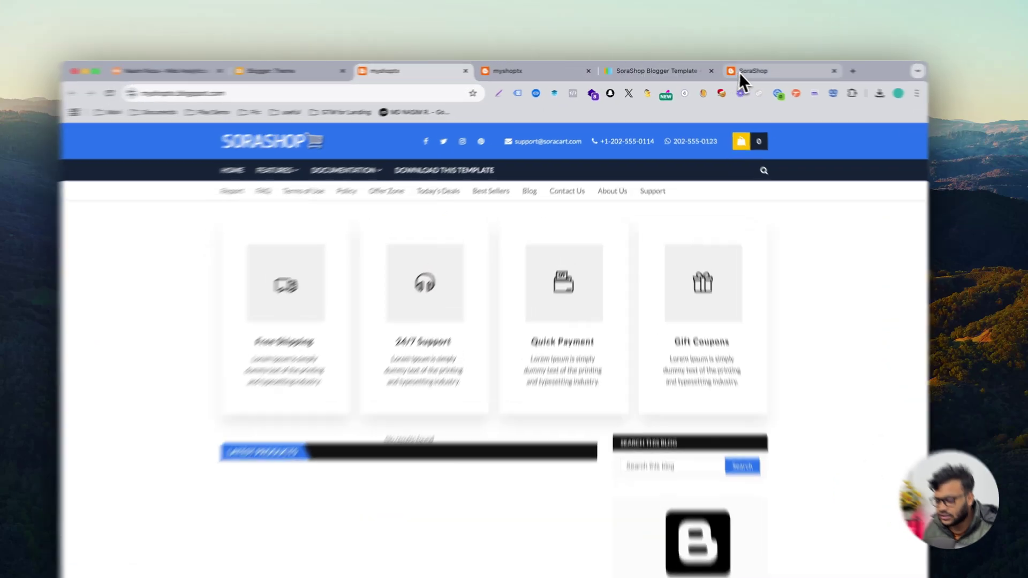
pyautogui.click(735, 69)
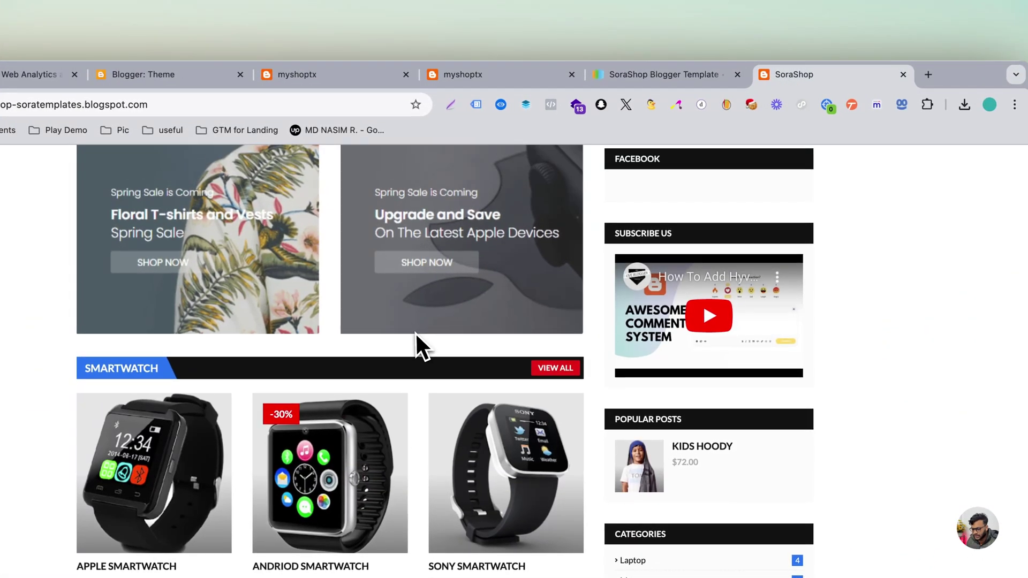
pyautogui.scroll(-5, 415, 337)
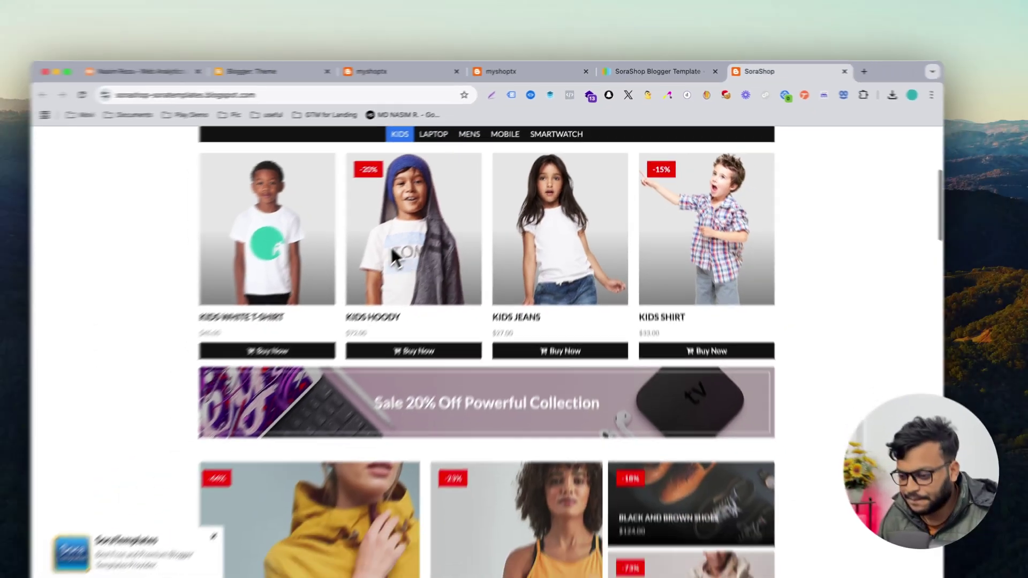
pyautogui.scroll(5, 394, 252)
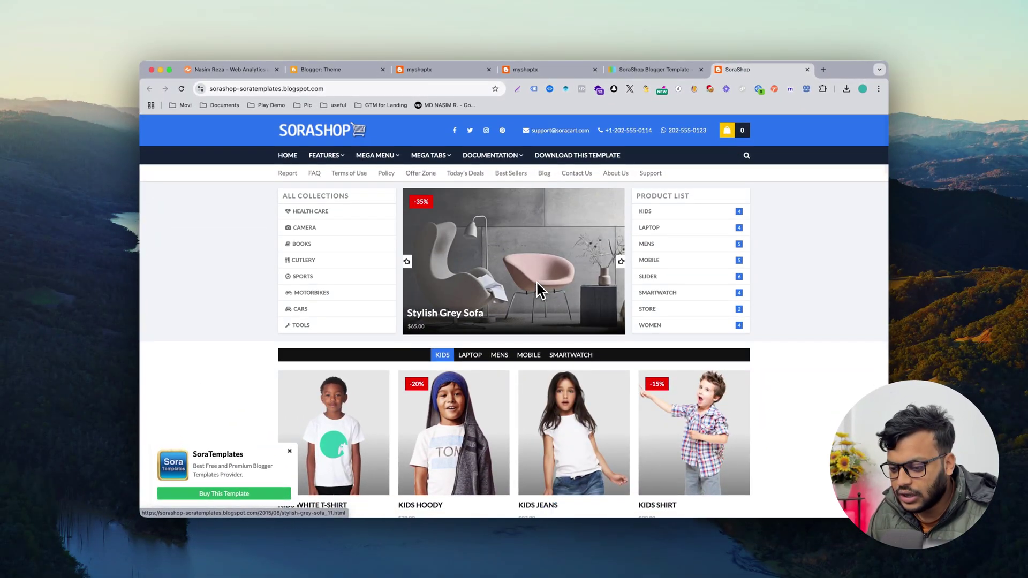
# Compare the SoraShop demo store's product and banner sections with the service boxes and Latest Products area on the myshoptx blog
pyautogui.scroll(-5, 536, 280)
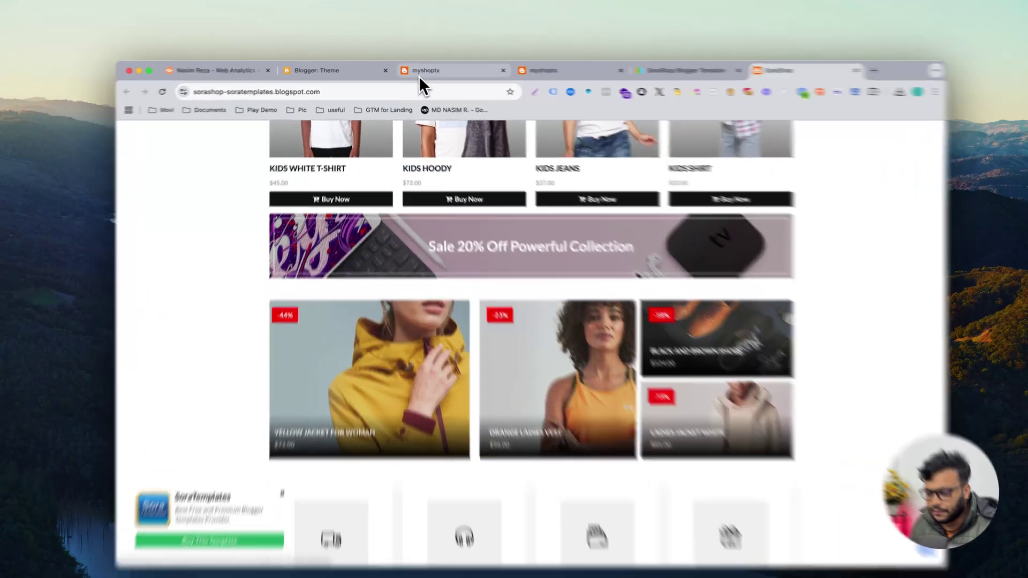
pyautogui.click(416, 70)
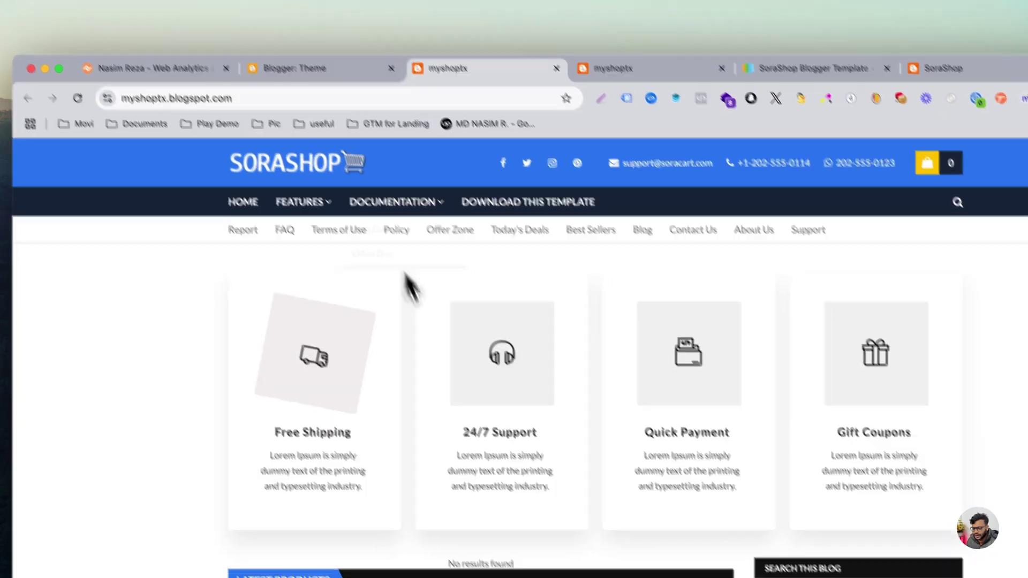
pyautogui.scroll(-3, 423, 289)
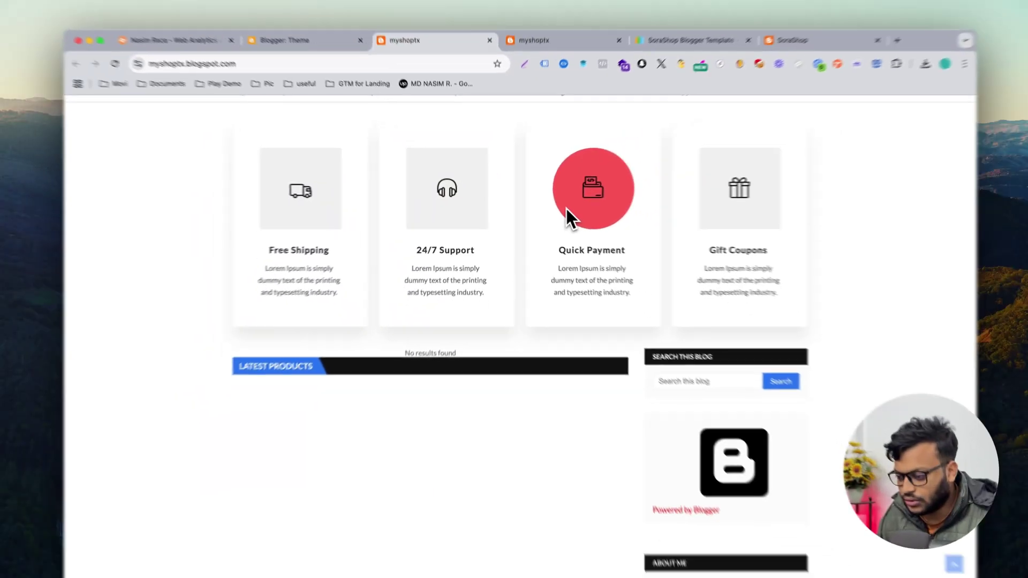
pyautogui.scroll(2, 567, 214)
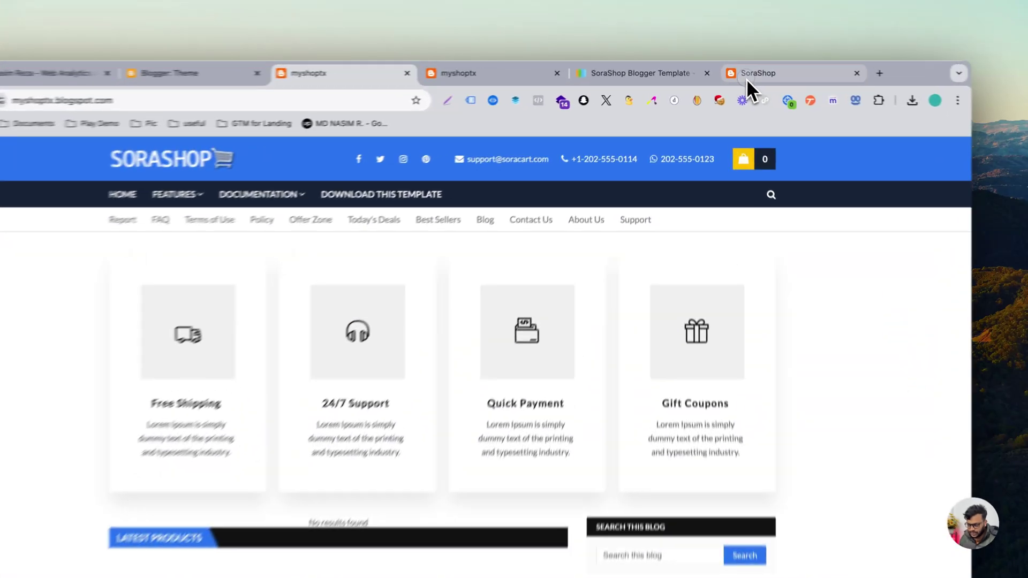
pyautogui.click(741, 70)
pyautogui.scroll(10, 383, 388)
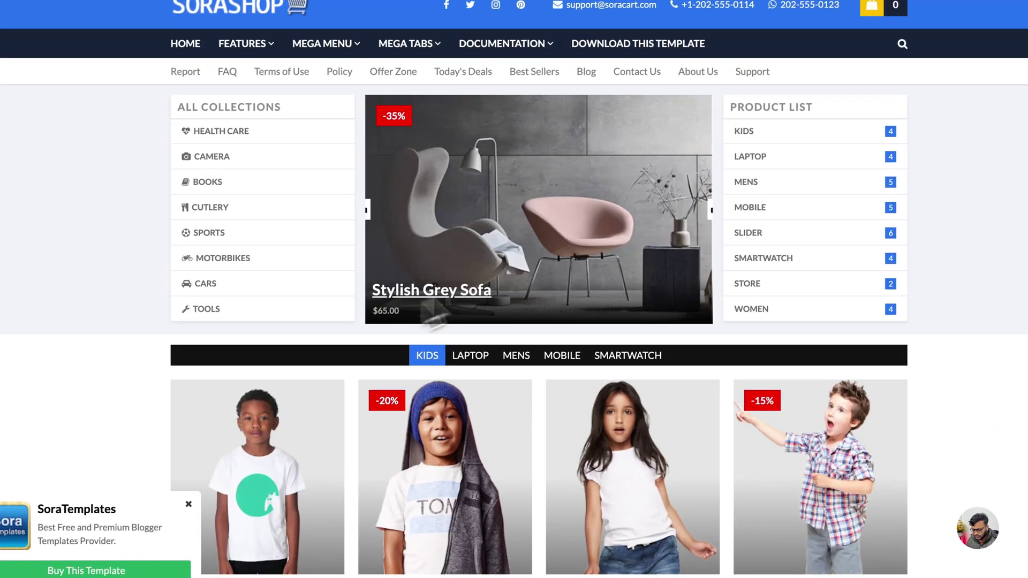
pyautogui.scroll(-5, 463, 427)
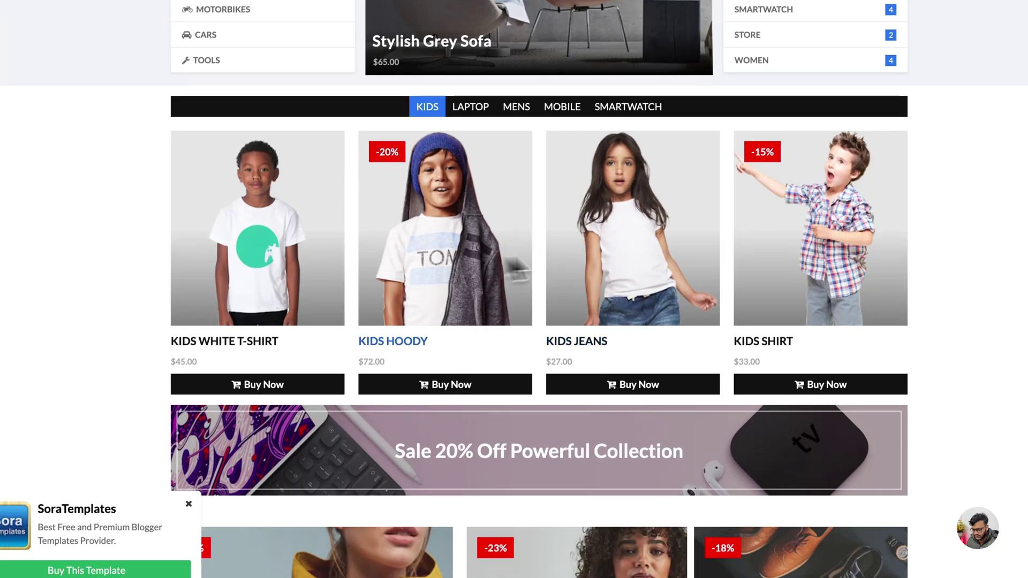
# Open the Kids Hoody product in the SoraShop demo store and review its purchase options and description
pyautogui.click(473, 227)
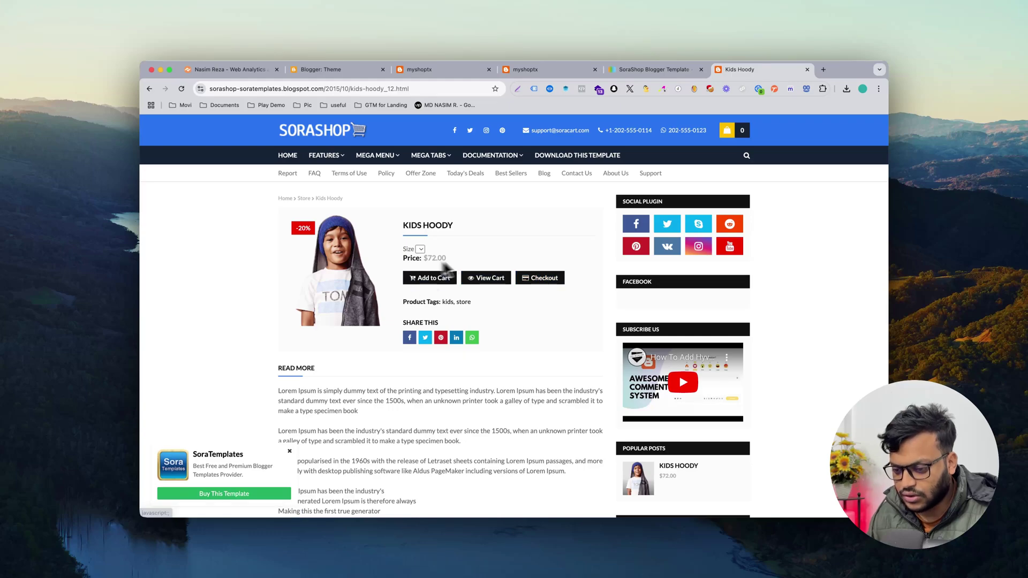
pyautogui.scroll(-3, 497, 364)
pyautogui.scroll(3, 496, 368)
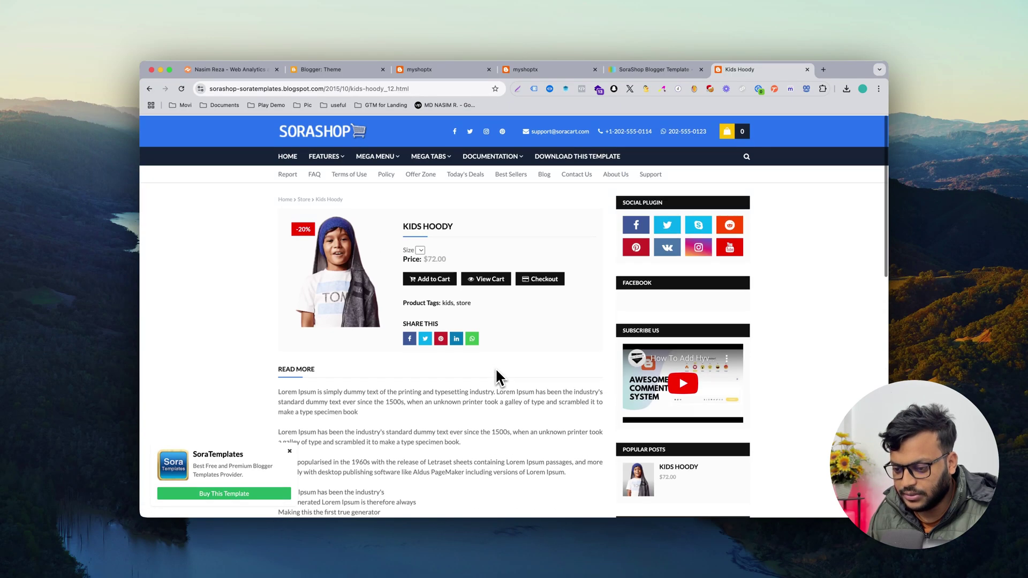
pyautogui.scroll(-2, 356, 397)
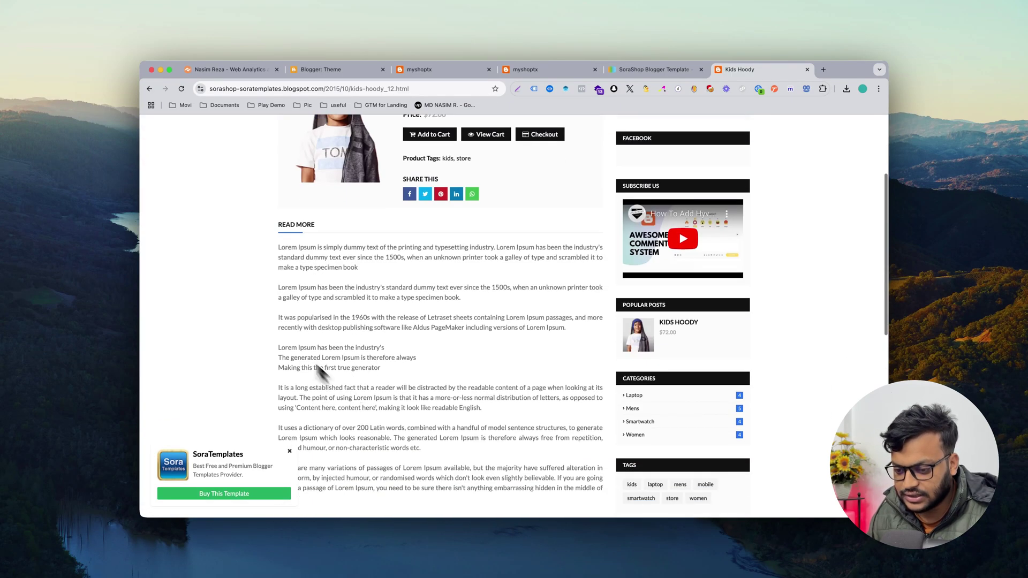
pyautogui.scroll(3, 300, 385)
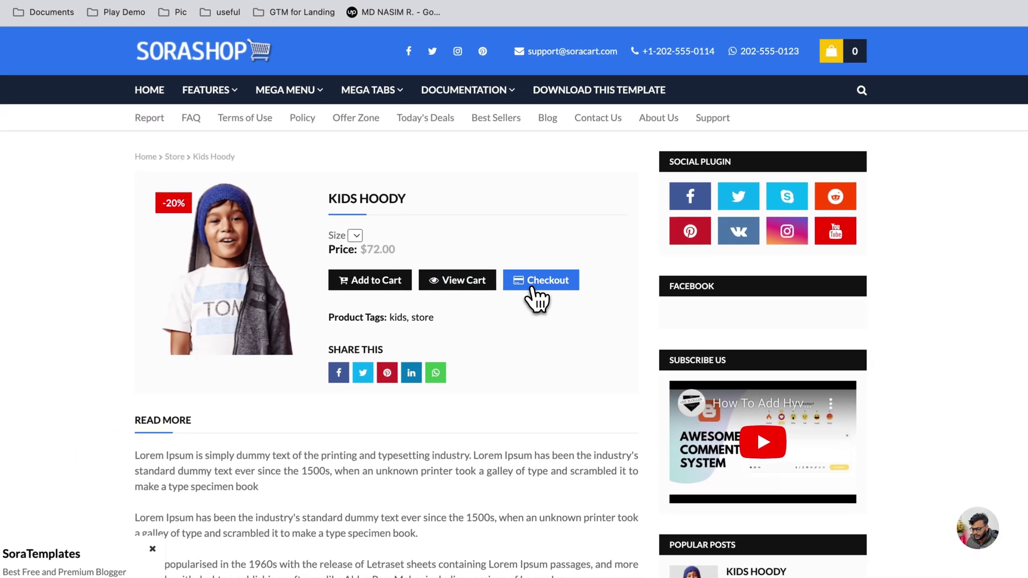
# Go to checkout from the Kids Hoody product page and review the customer fields, order totals and payment methods
pyautogui.click(533, 280)
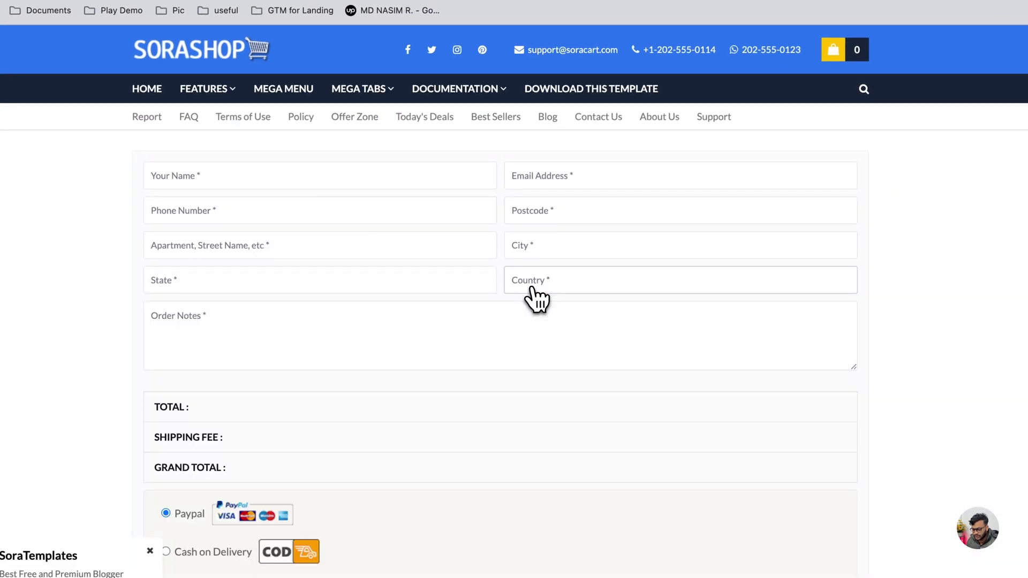
pyautogui.scroll(-4, 534, 297)
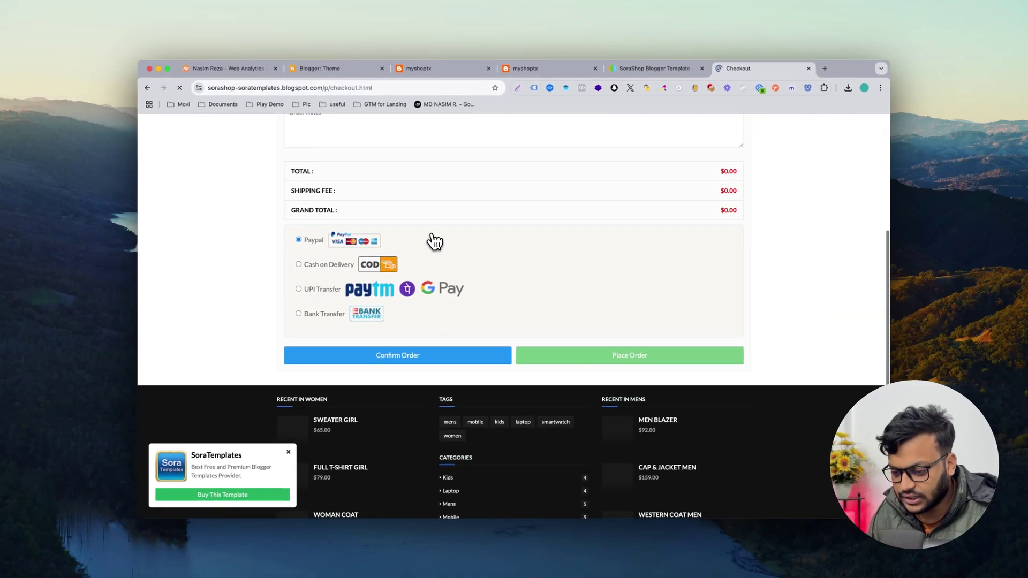
pyautogui.scroll(2, 390, 222)
pyautogui.scroll(3, 444, 241)
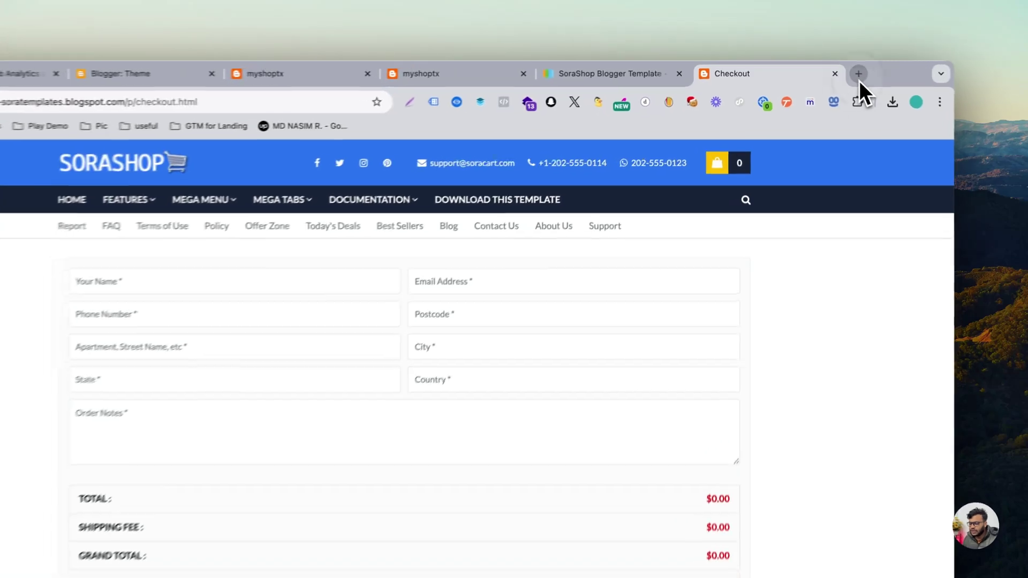
# Load the page nasim.cc/meeting in a new browser tab
pyautogui.click(824, 70)
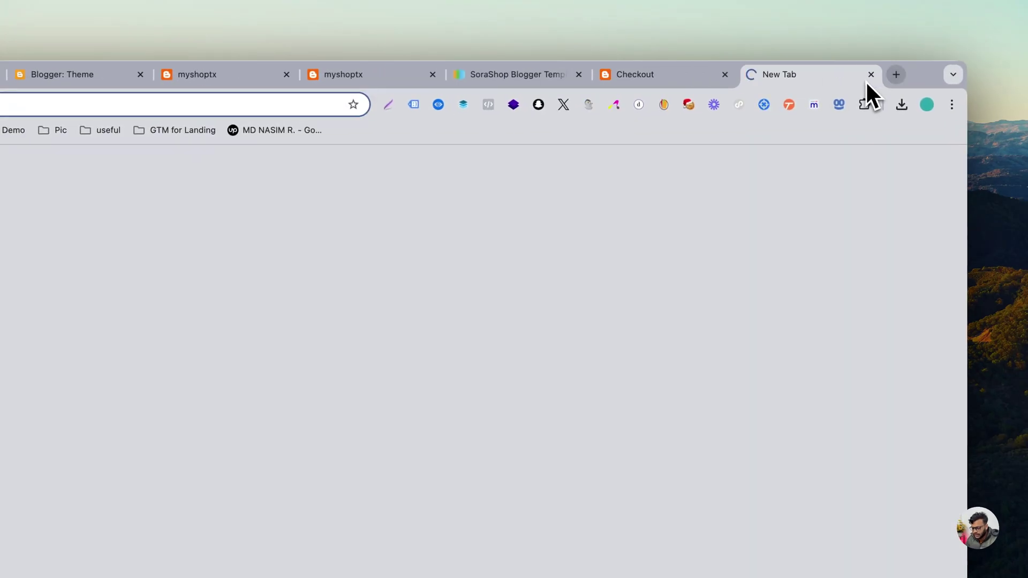
pyautogui.write('n')
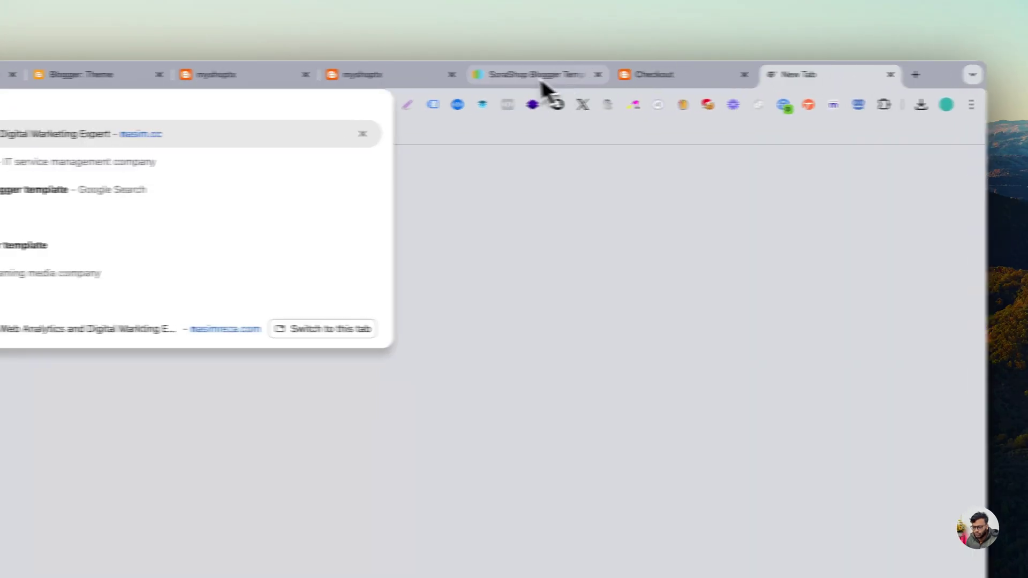
pyautogui.write('asim.cc')
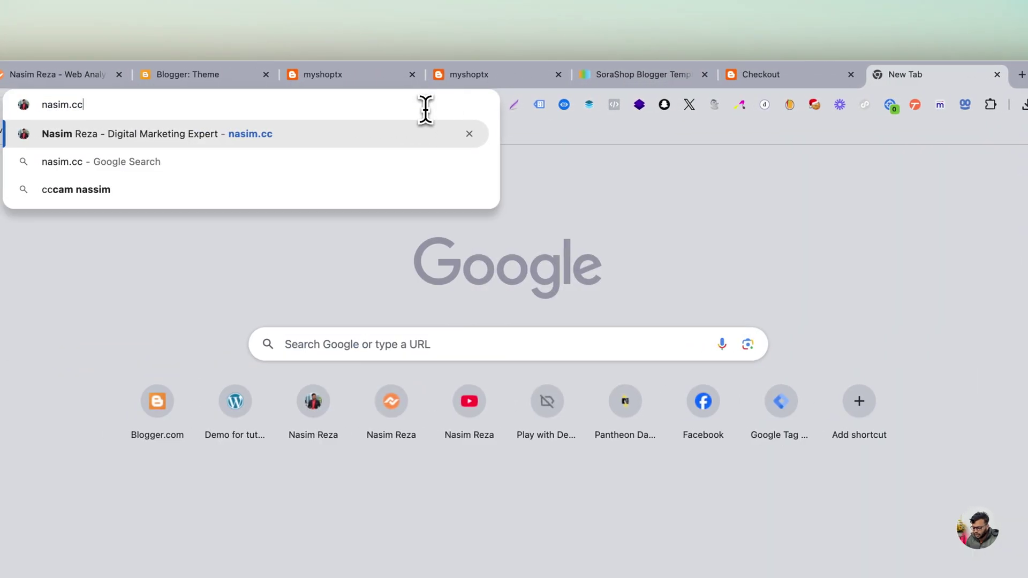
pyautogui.write('/')
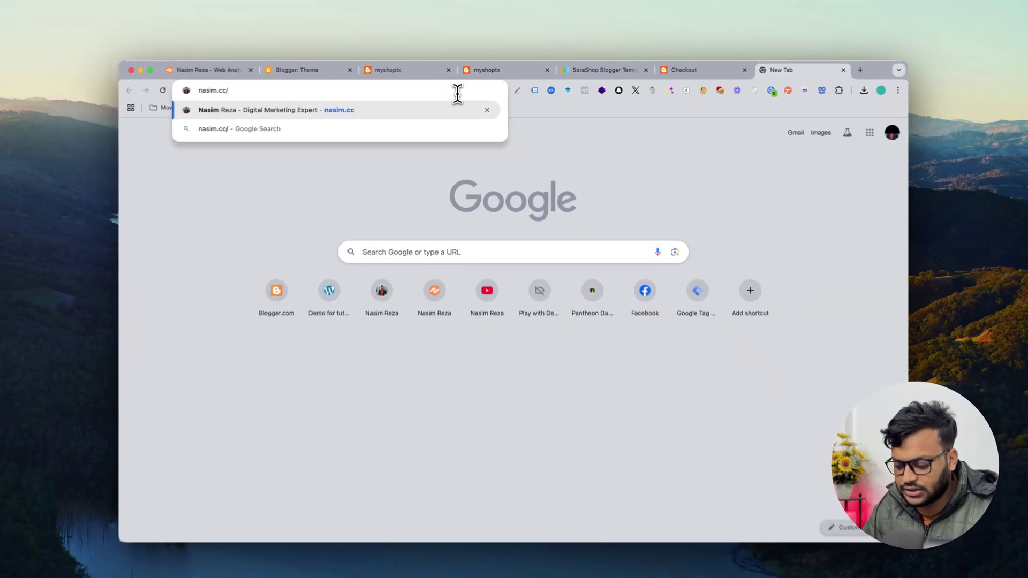
pyautogui.write('meeting')
pyautogui.press('Return')
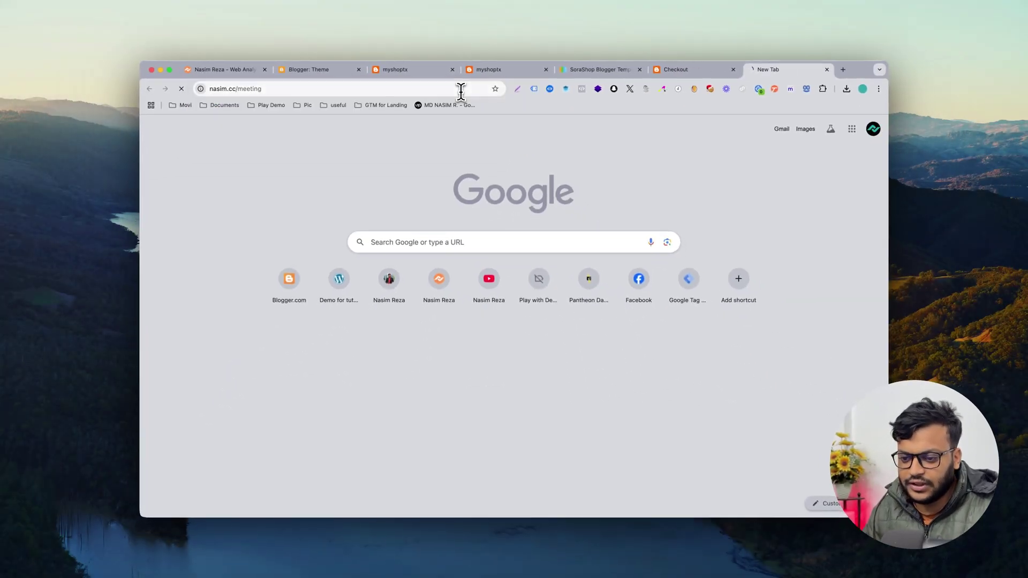